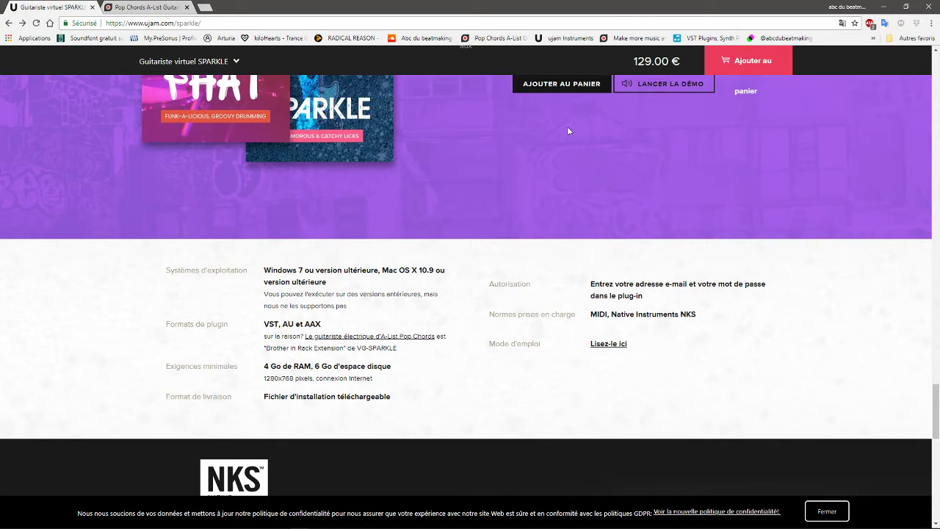
Review the Pop Chords A-List electric guitarist product page, from its description and features to the price.
click(128, 9)
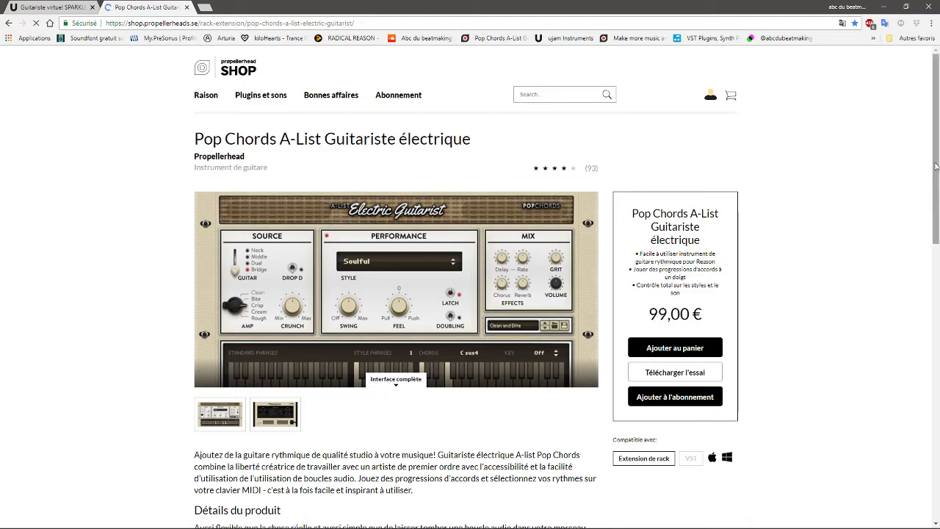
scroll(936, 166, down, 5)
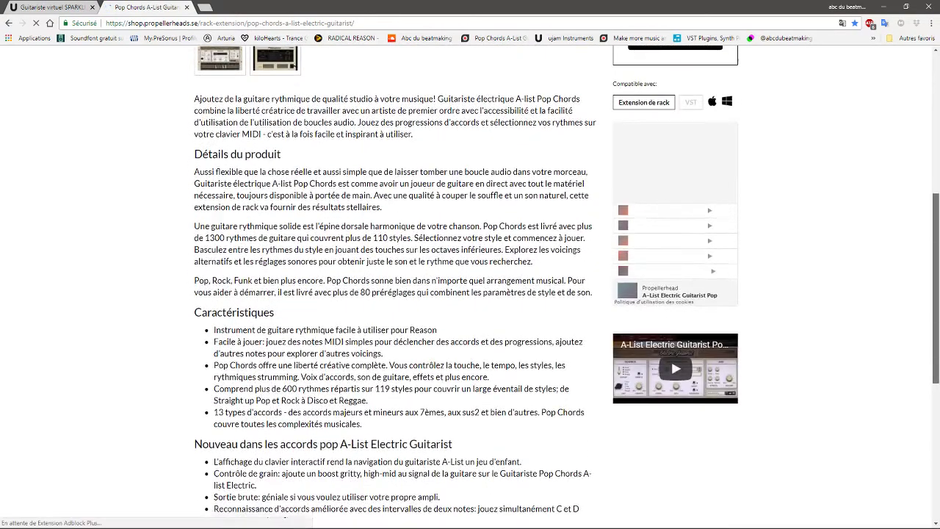
scroll(206, 487, down, 1)
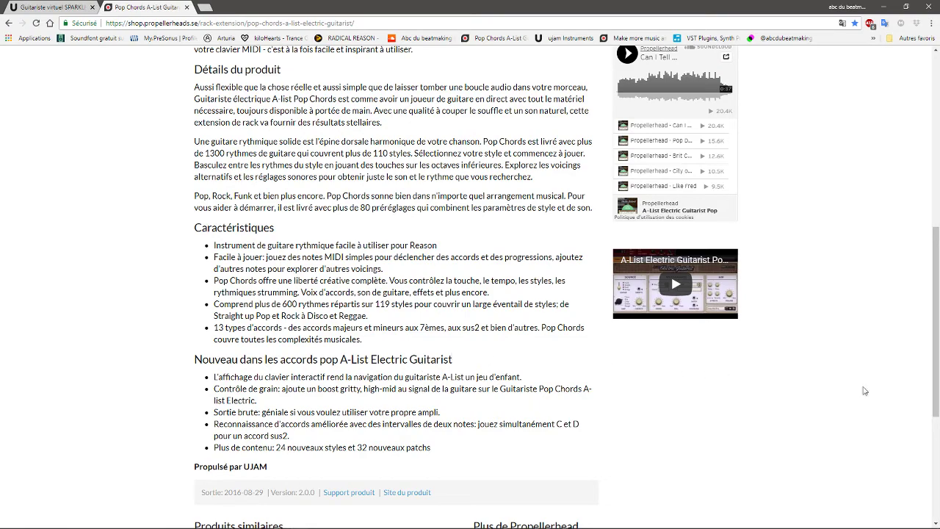
drag(935, 379, 808, 191)
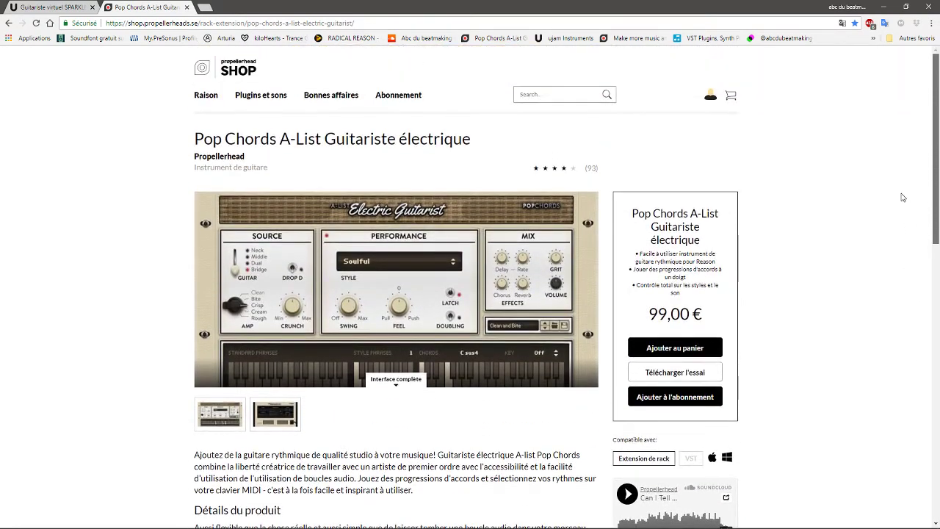
From the SPARKLE product page, follow the linked A-List Pop Chords page, then return to SPARKLE's feature list and free trial section.
click(65, 8)
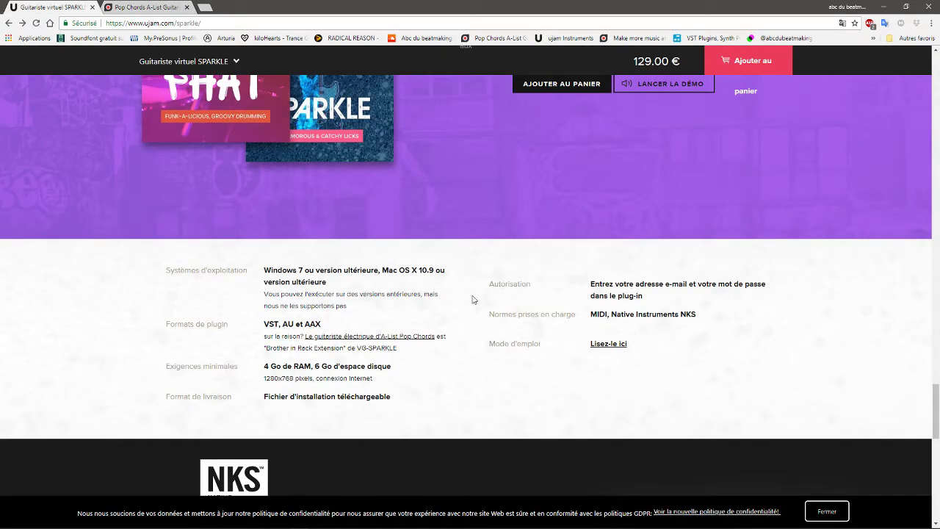
click(360, 341)
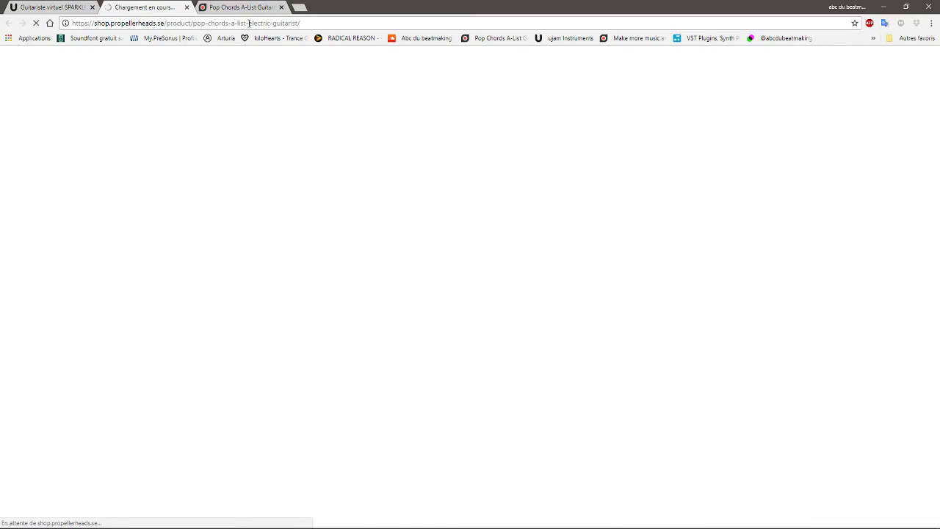
mouse_move(270, 95)
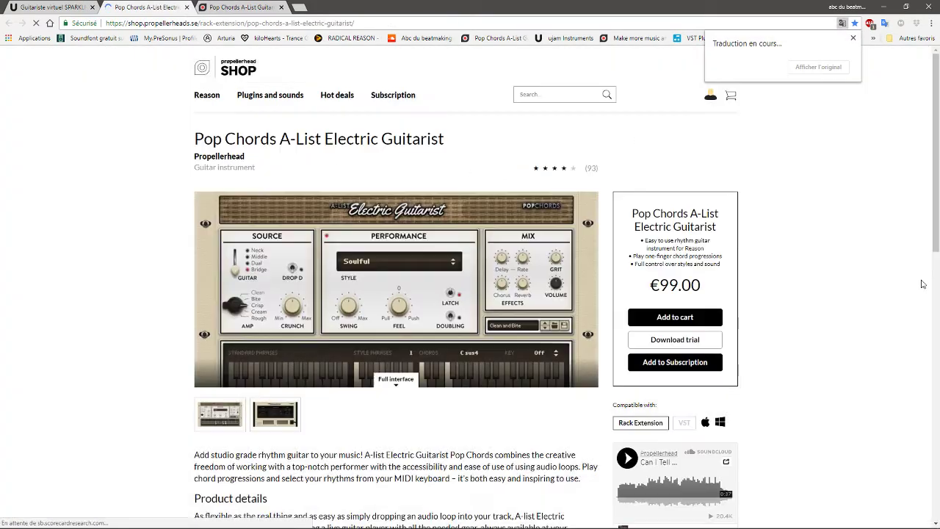
click(45, 8)
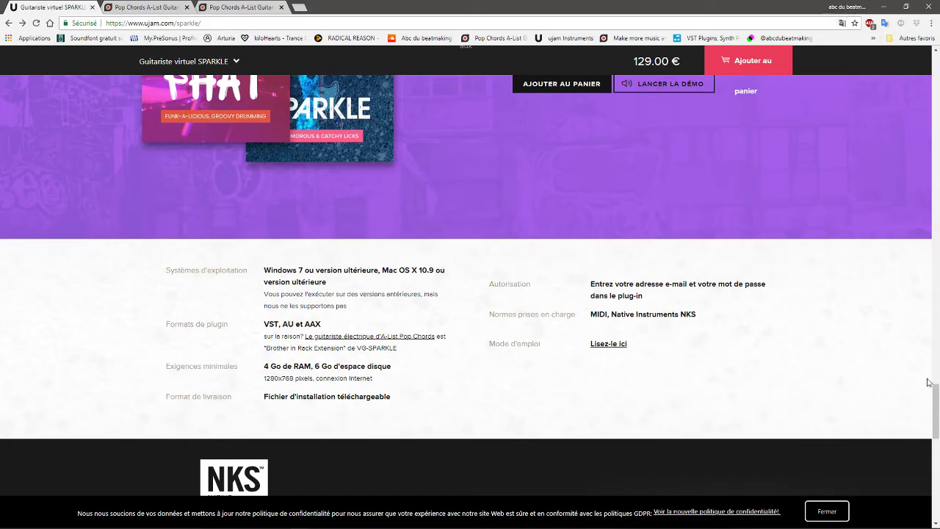
drag(935, 406, 903, 106)
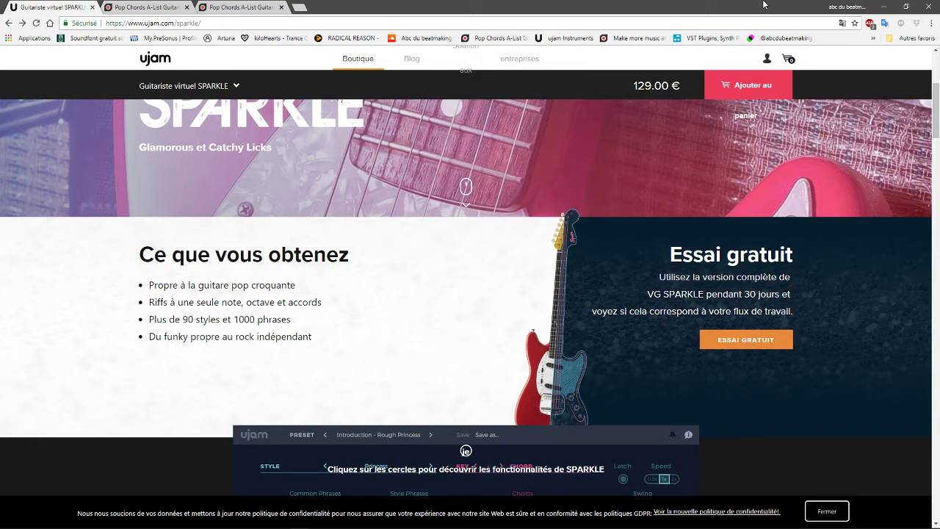
Switch to MPC, open the VG-SPARKLE plugin editor for Plugin 001 and move its window higher up.
click(886, 9)
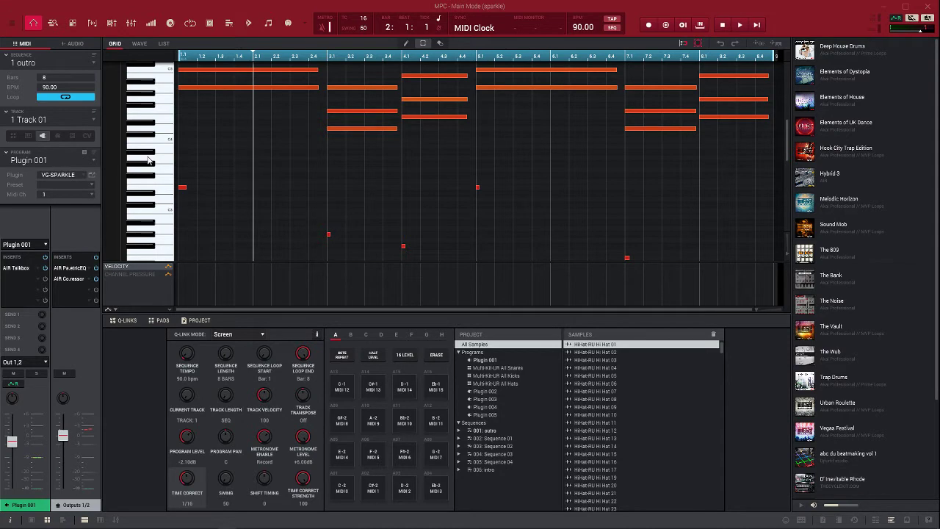
click(91, 175)
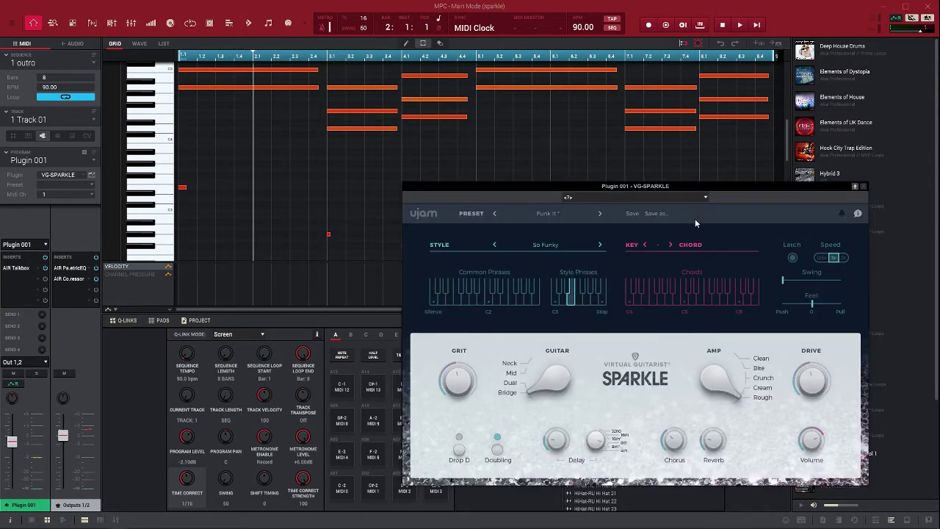
drag(751, 189, 768, 111)
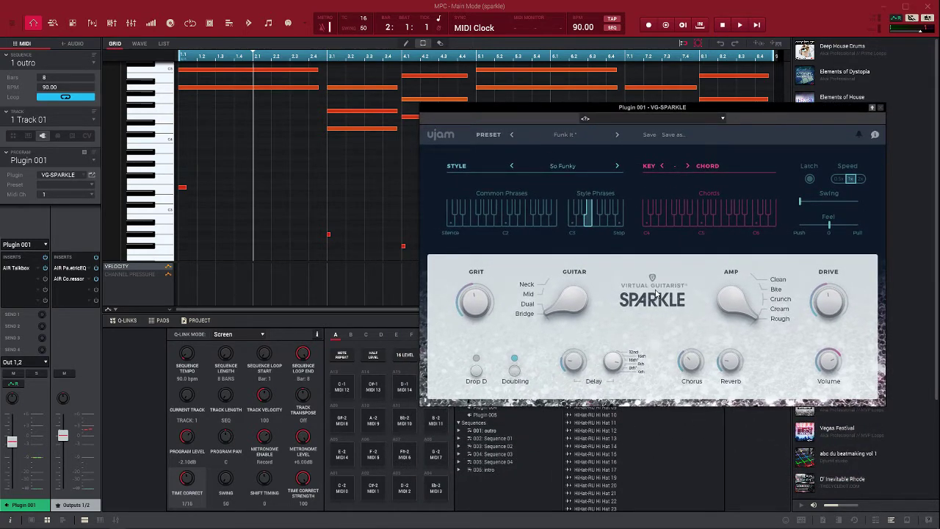
Browse VG-SPARKLE's factory preset categories, from Introduction and Alternative to Shuffle, without loading a preset.
click(564, 136)
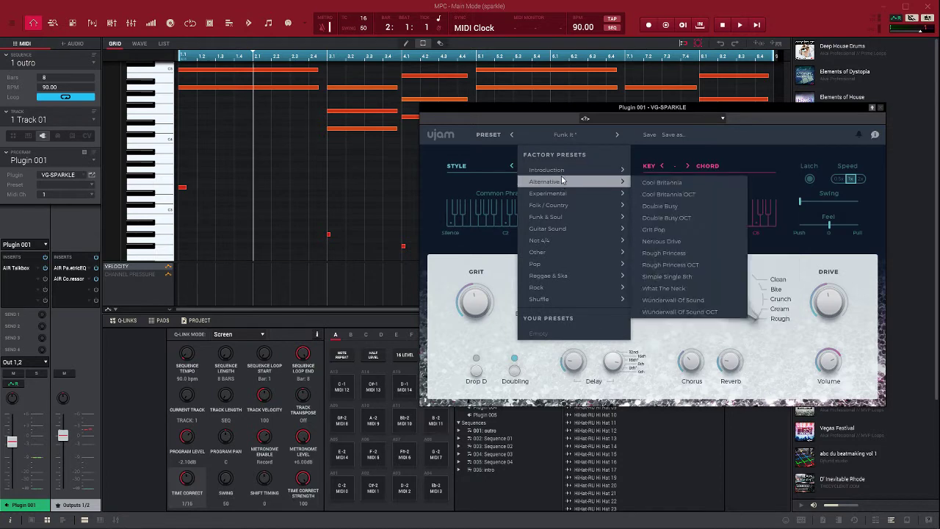
mouse_move(560, 190)
mouse_move(562, 171)
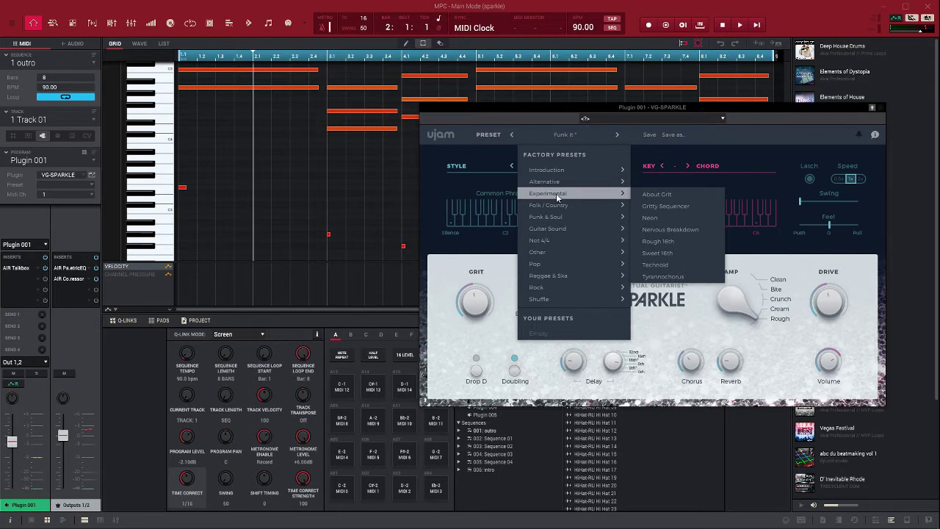
mouse_move(558, 212)
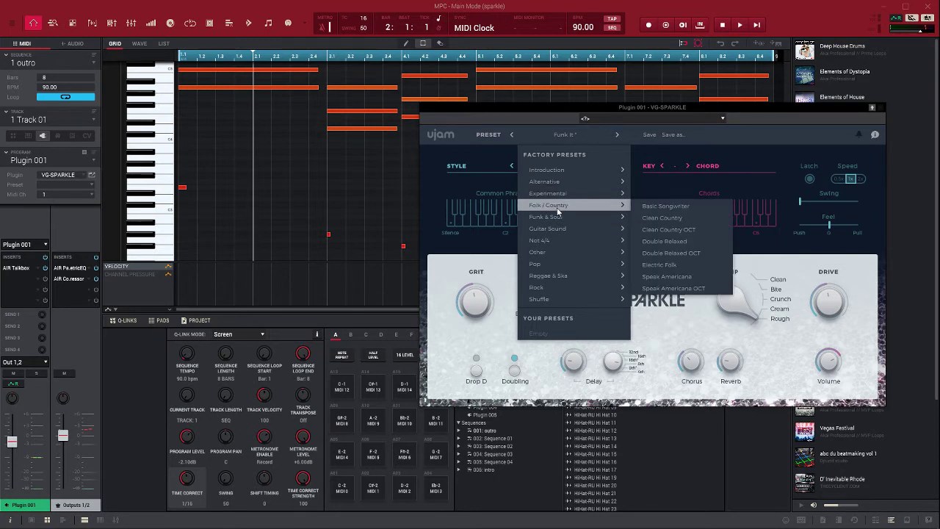
mouse_move(556, 230)
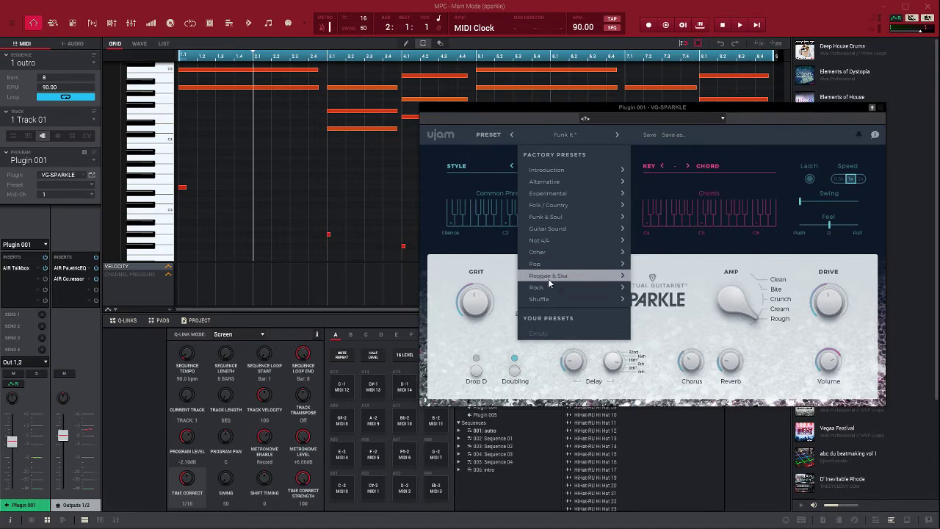
mouse_move(559, 300)
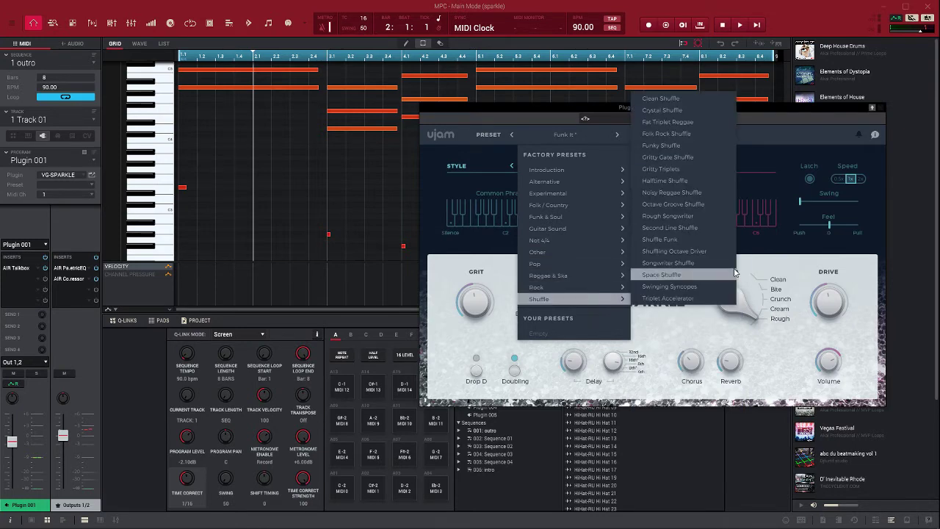
mouse_move(598, 292)
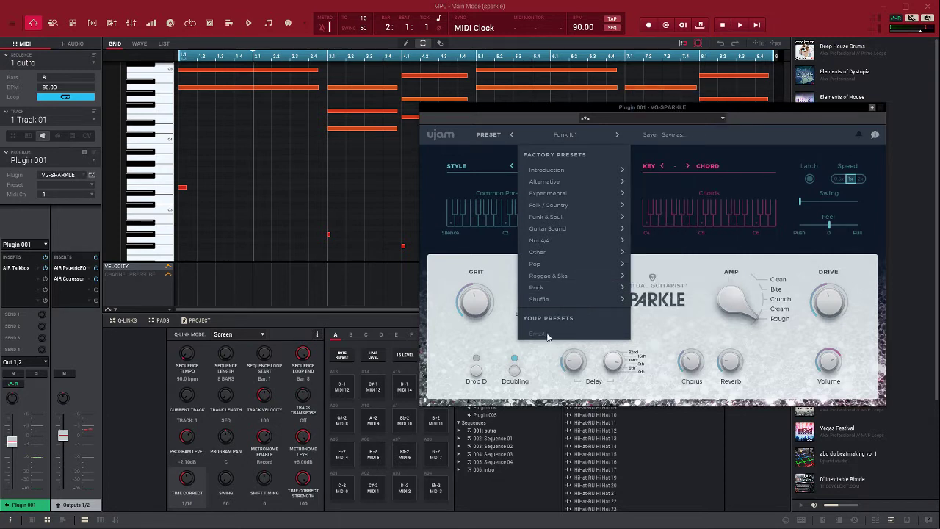
click(679, 261)
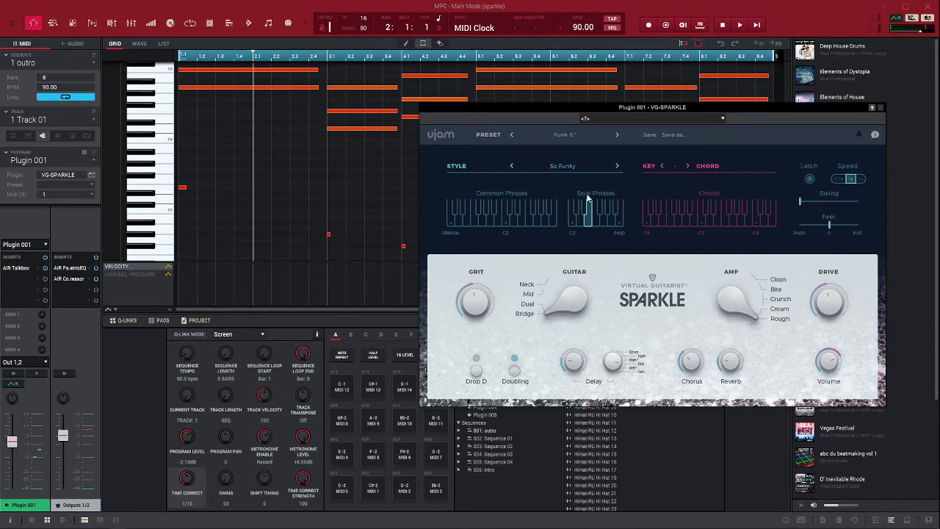
Try the lowest Common Phrases keys, then open the Save Preset dialog and dismiss it without saving.
click(457, 220)
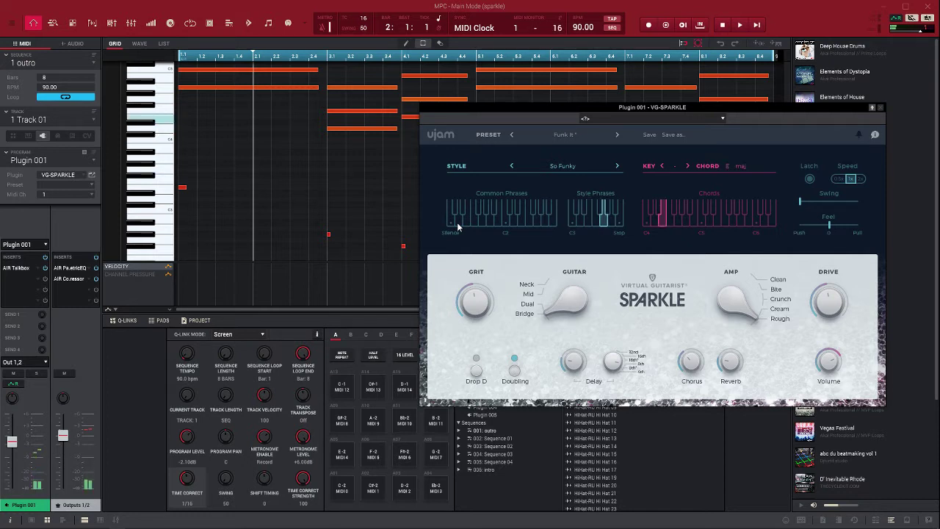
click(456, 224)
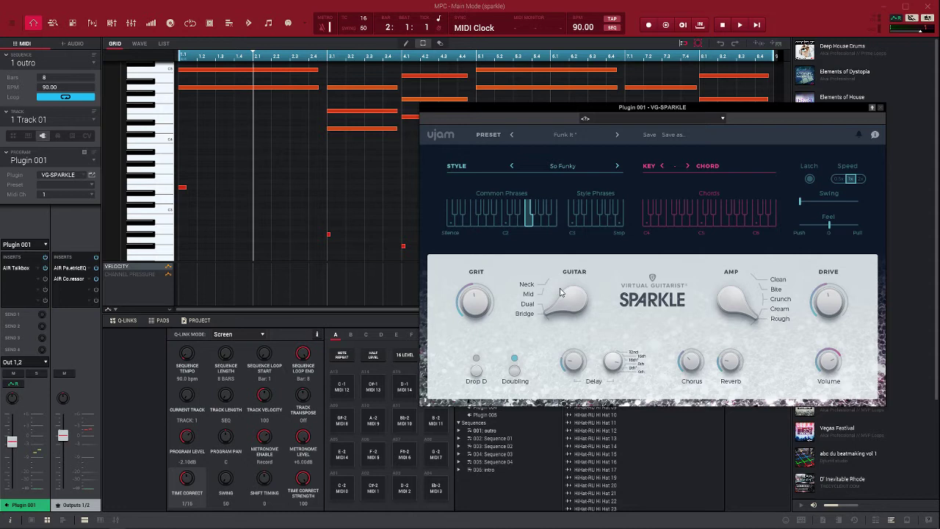
key(ctrl+s)
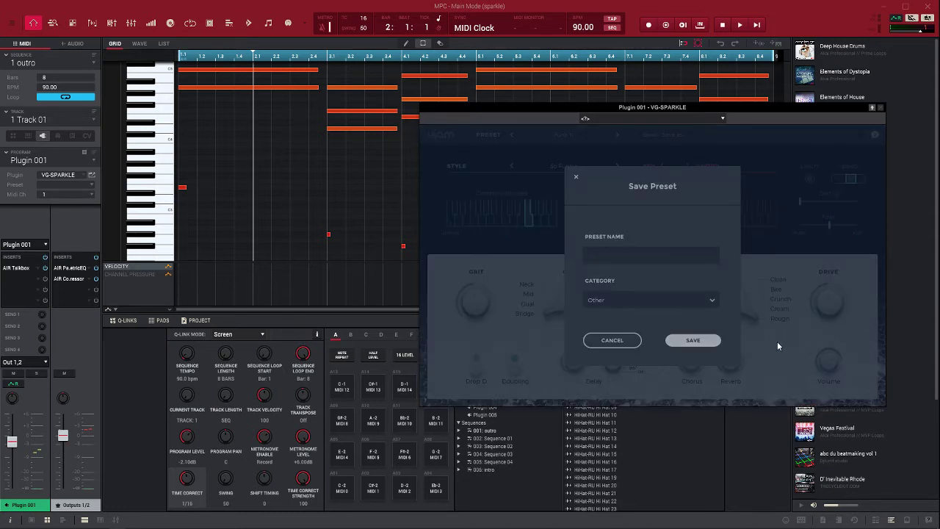
click(609, 342)
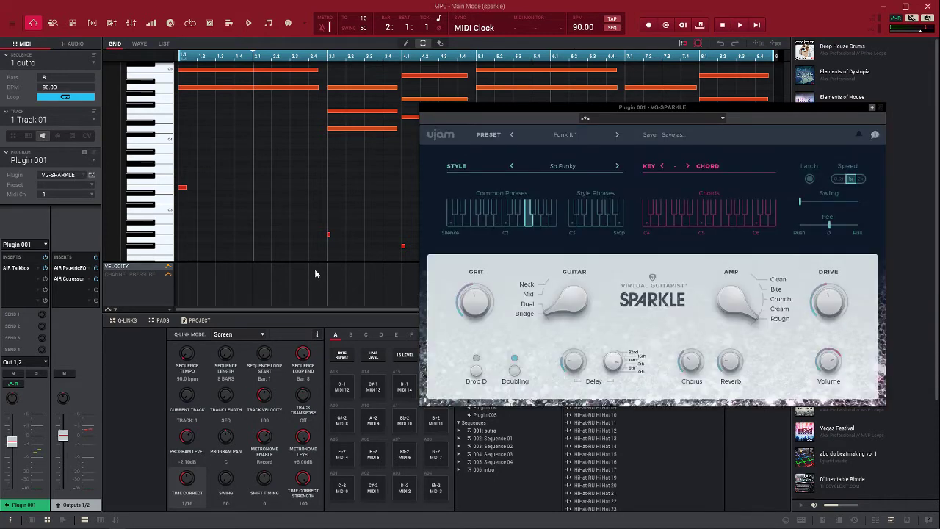
While the sequence plays, set the guitar pickup to Mid, raise Grit and turn off Doubling, then stop playback.
key(space)
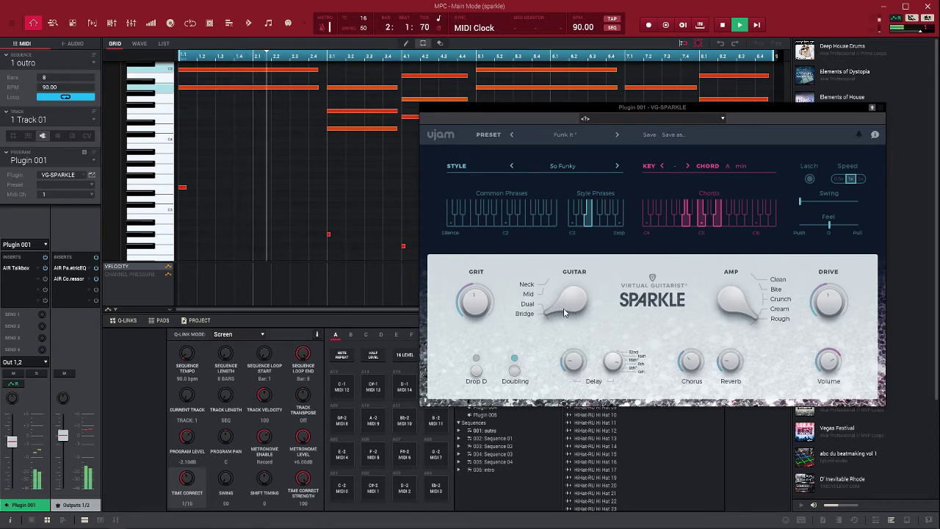
drag(564, 313, 557, 295)
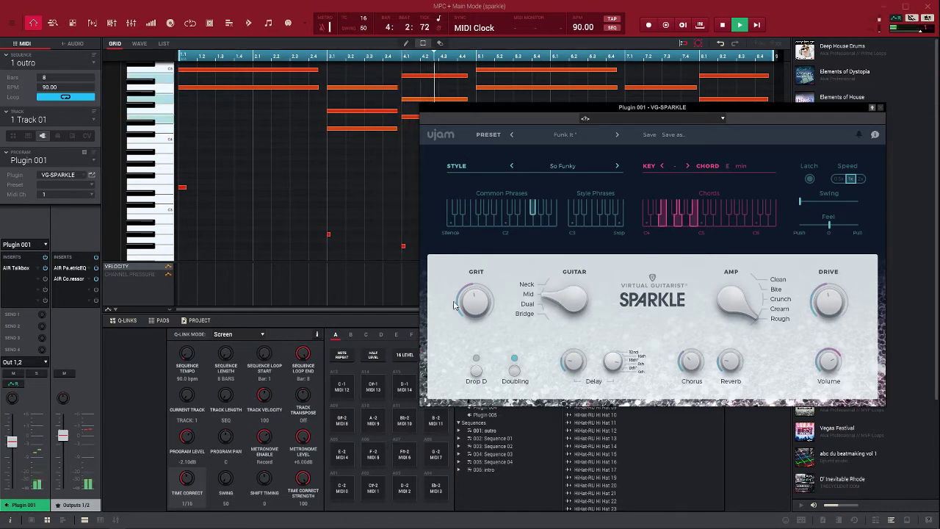
drag(463, 309, 459, 277)
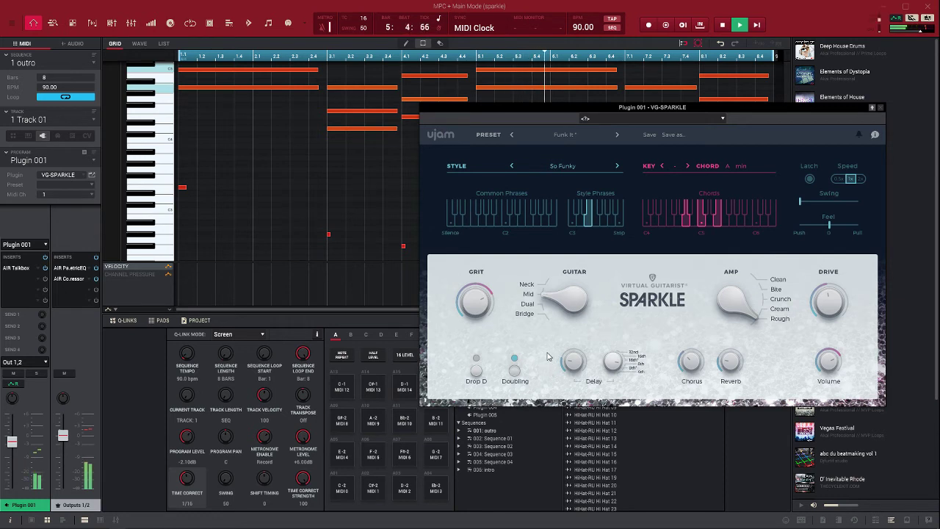
click(516, 375)
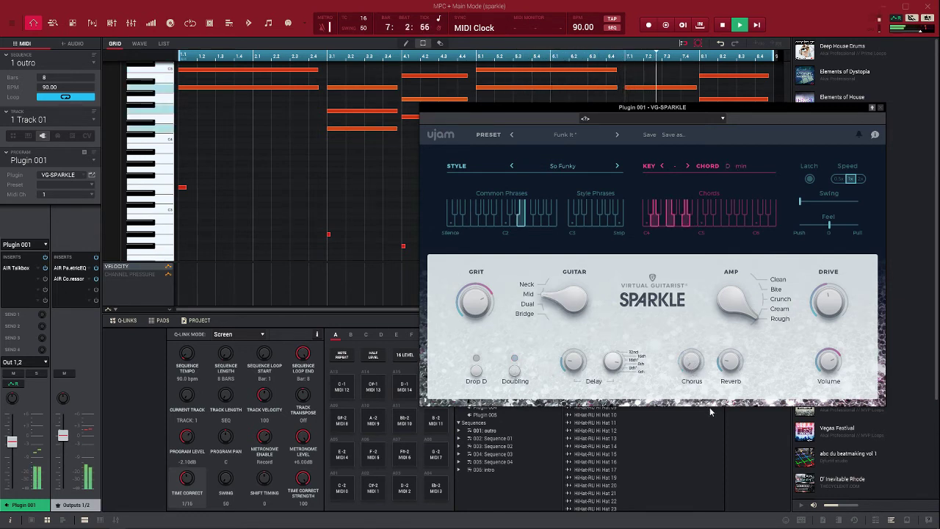
key(space)
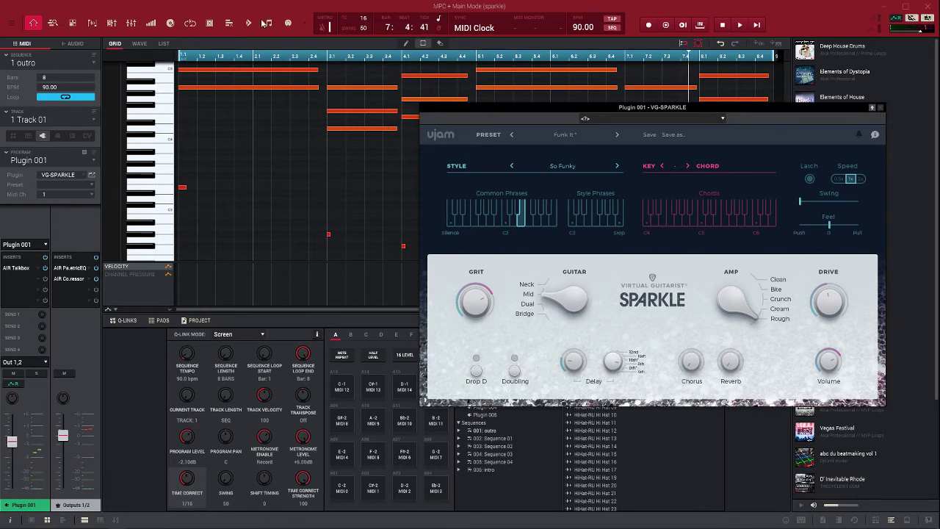
Bypass the AIR Talkbox insert on Plugin 001 in the mixer and return to the main view.
click(116, 519)
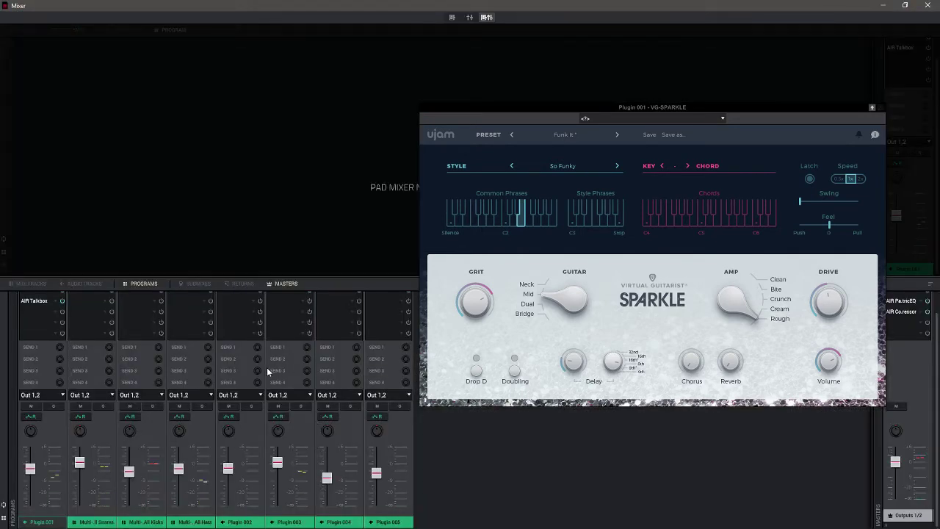
click(63, 301)
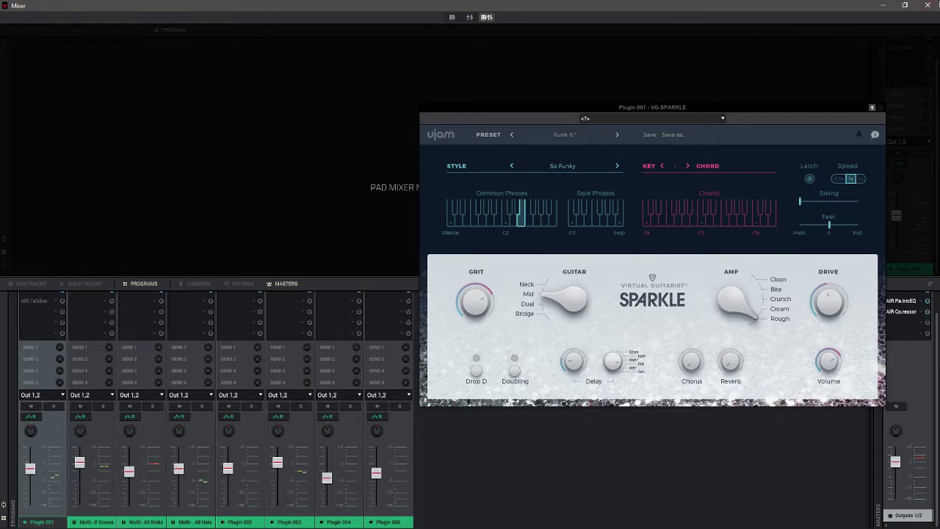
click(927, 6)
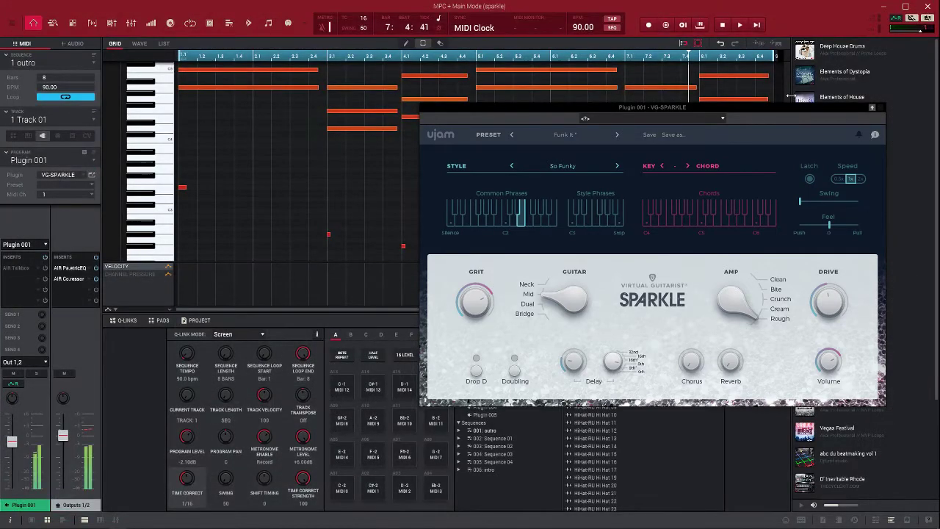
While the sequence plays, turn Grit down to minimum and switch the guitar pickup through Dual and Mid to Neck.
key(space)
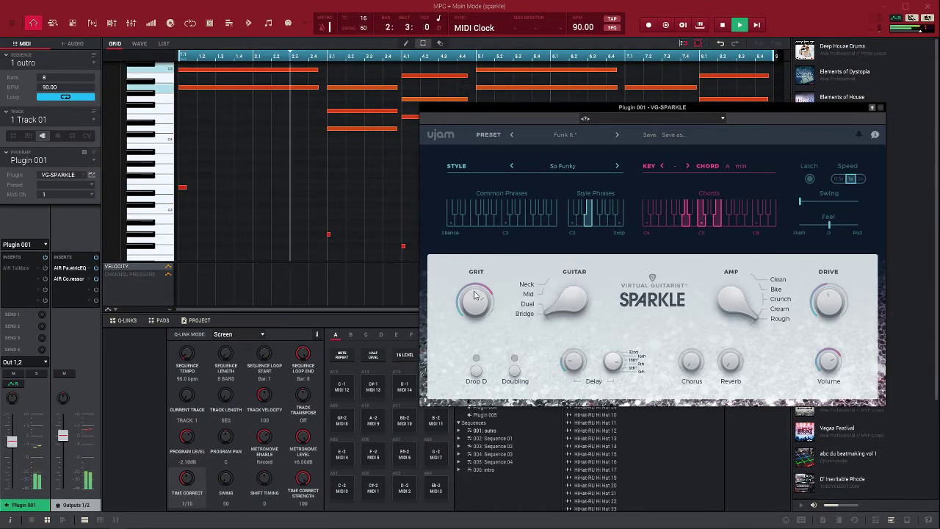
click(552, 299)
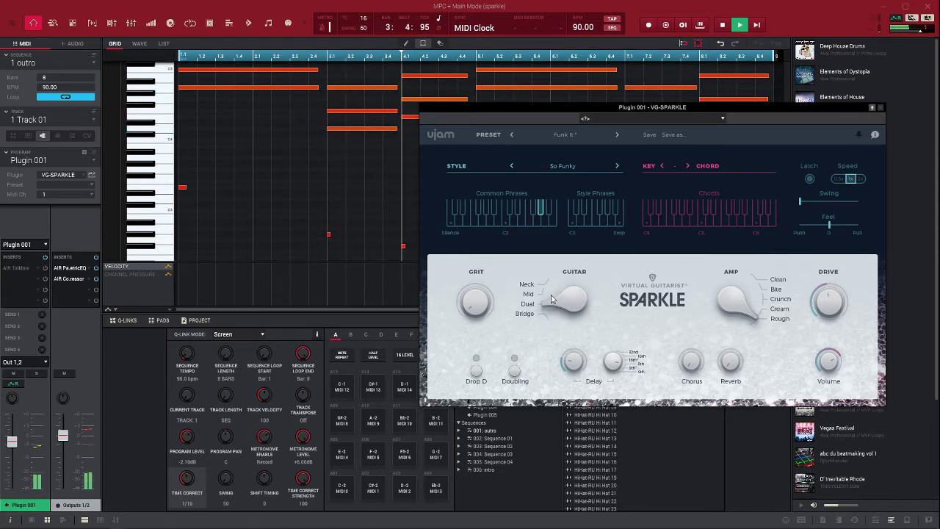
click(546, 293)
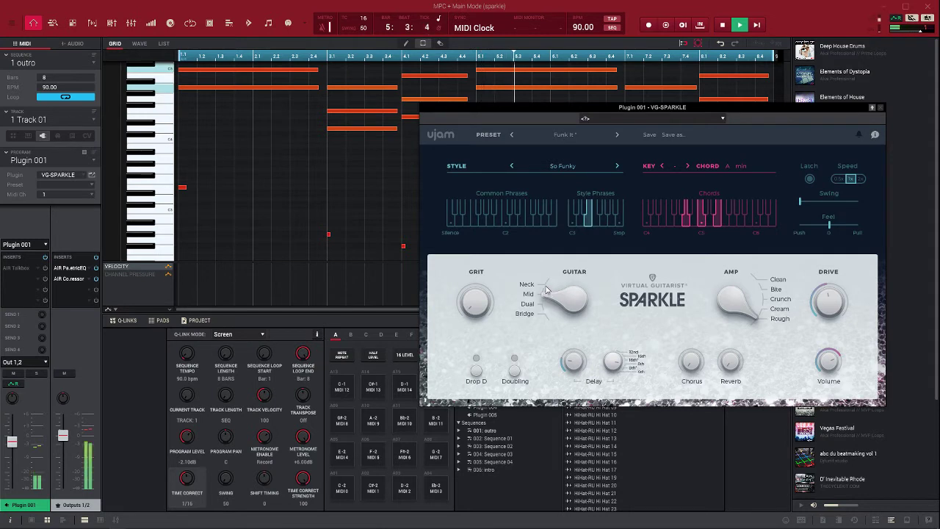
click(545, 285)
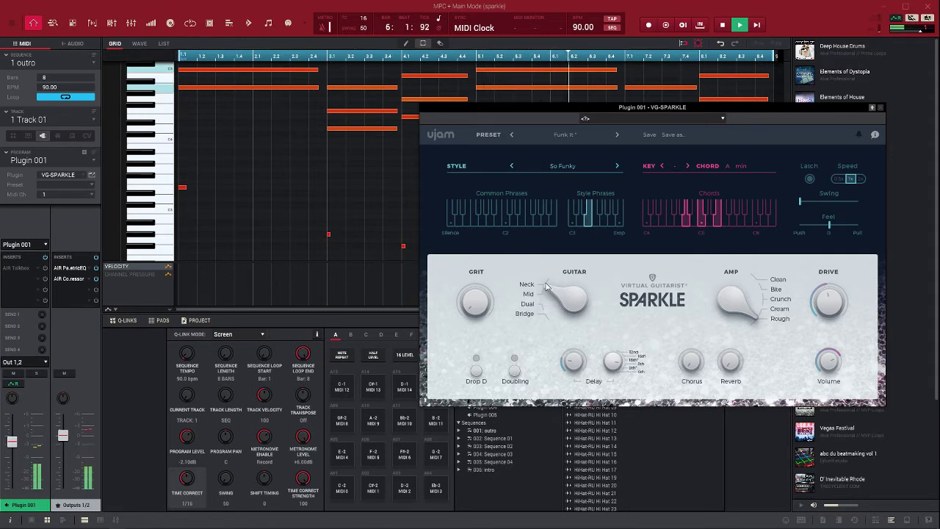
Raise Grit, then switch the guitar pickup through Dual to Bridge while the sequence plays, and stop playback.
key(space)
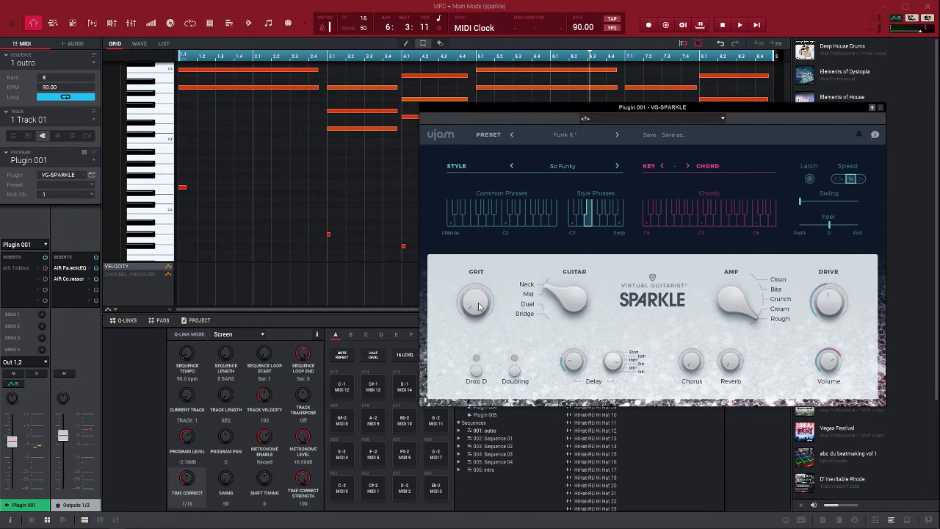
key(space)
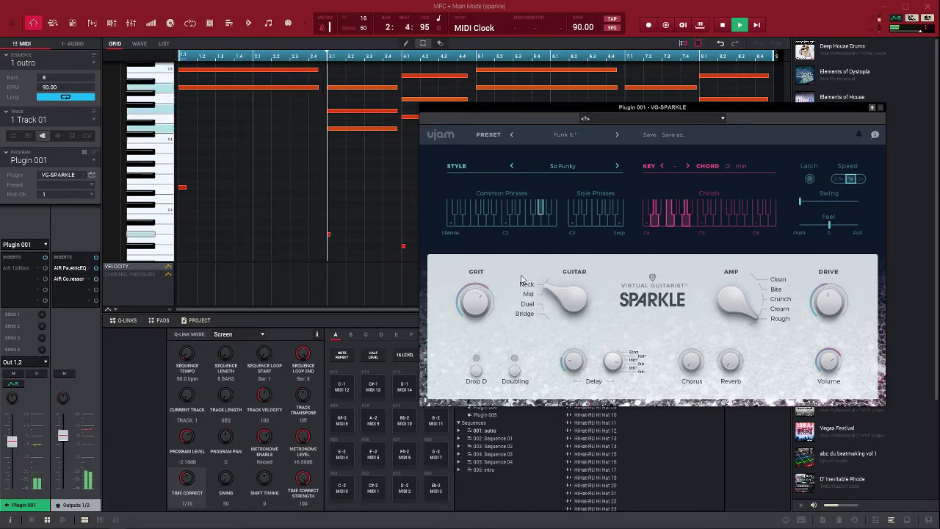
drag(555, 294, 558, 305)
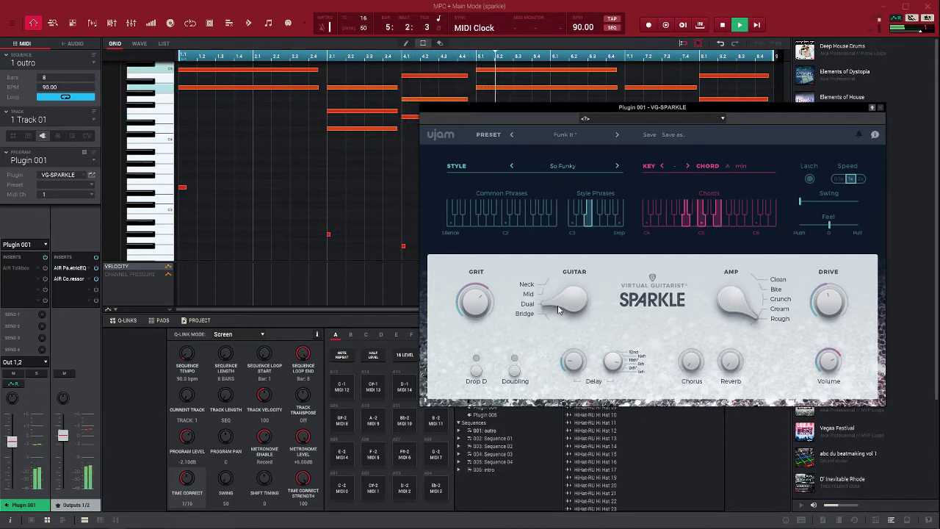
drag(557, 305, 557, 309)
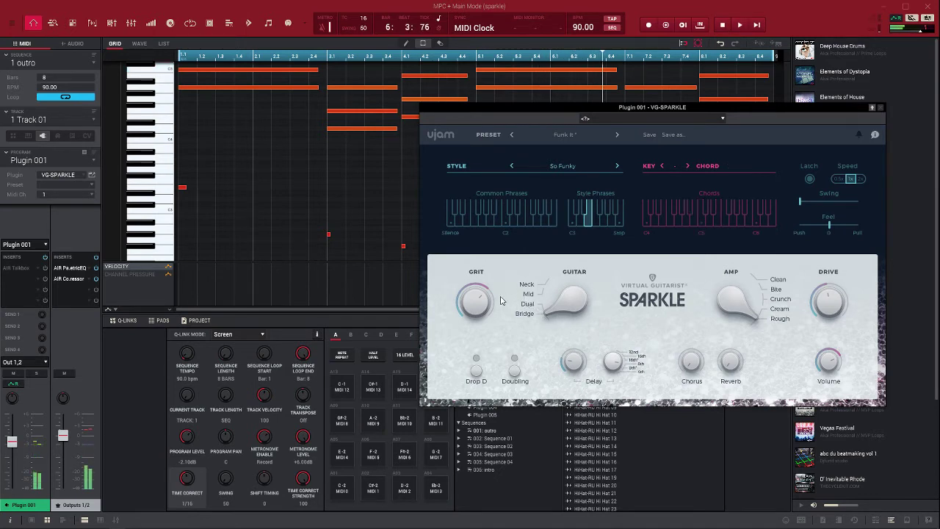
key(space)
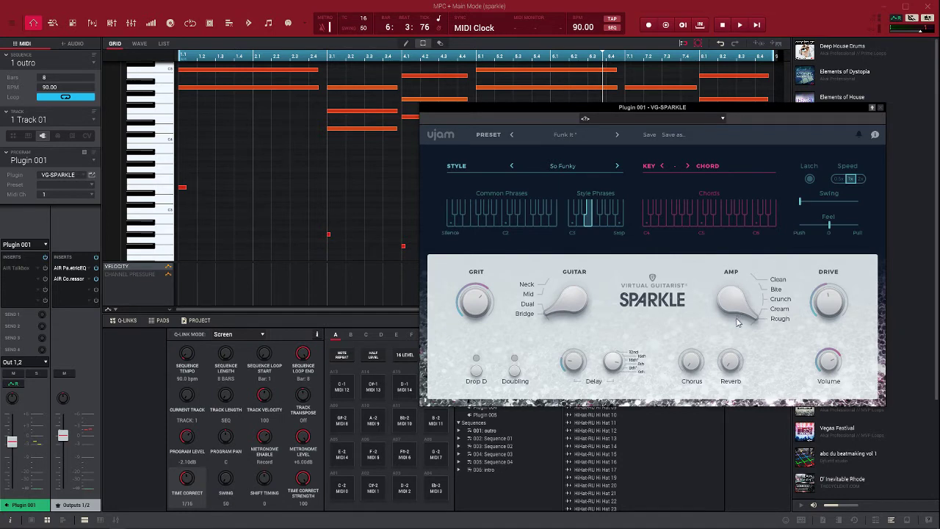
Try the amp models from Clean through to Rough, raise Reverb and audition the sequence.
click(765, 279)
drag(766, 279, 770, 311)
key(space)
key(space)
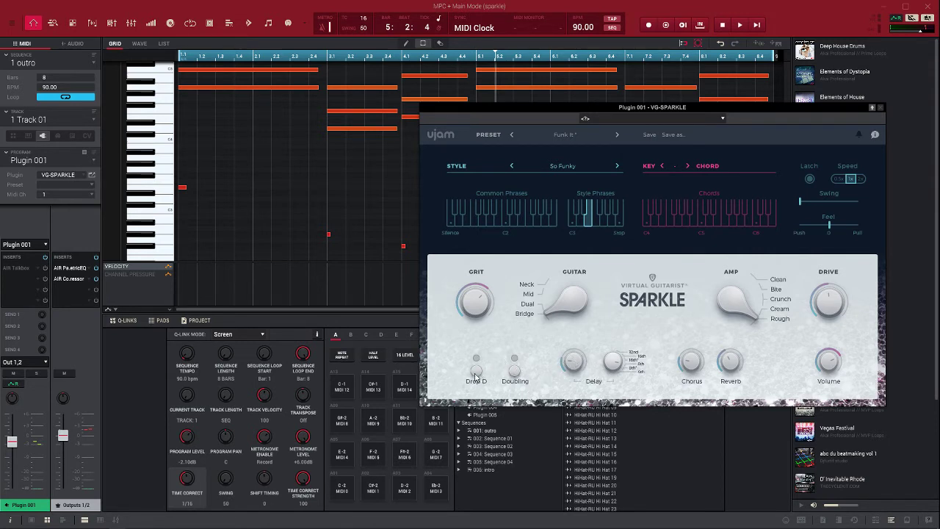
While the sequence plays, compare Doubling and Drop D on and off, leaving both switched on.
key(space)
click(514, 369)
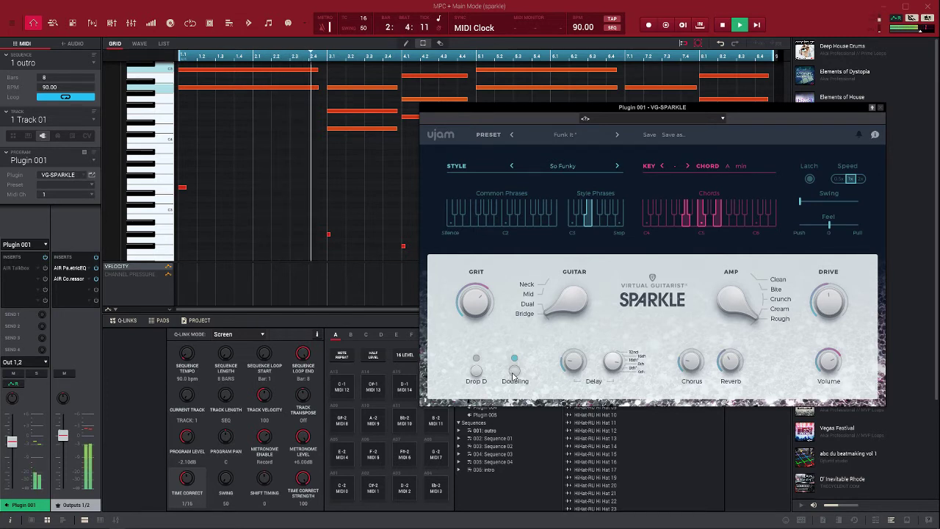
click(476, 375)
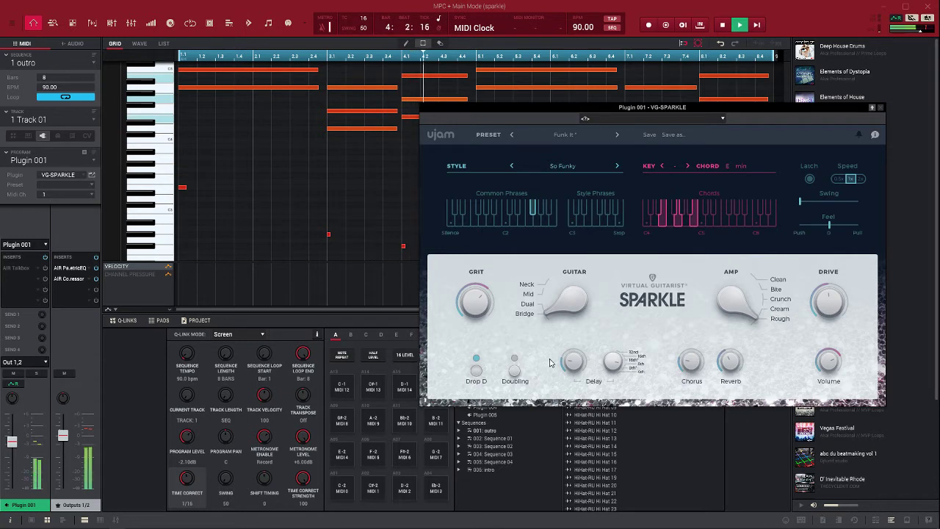
click(514, 370)
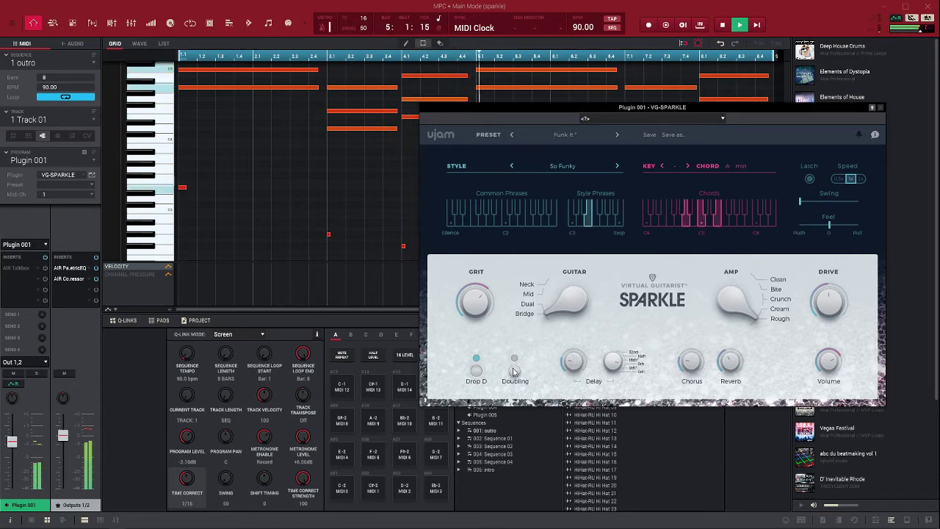
click(479, 374)
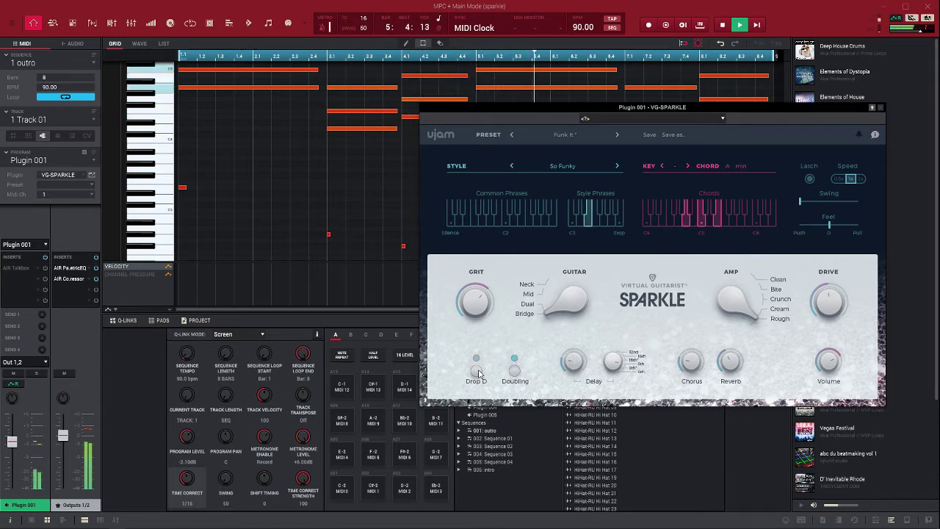
click(477, 372)
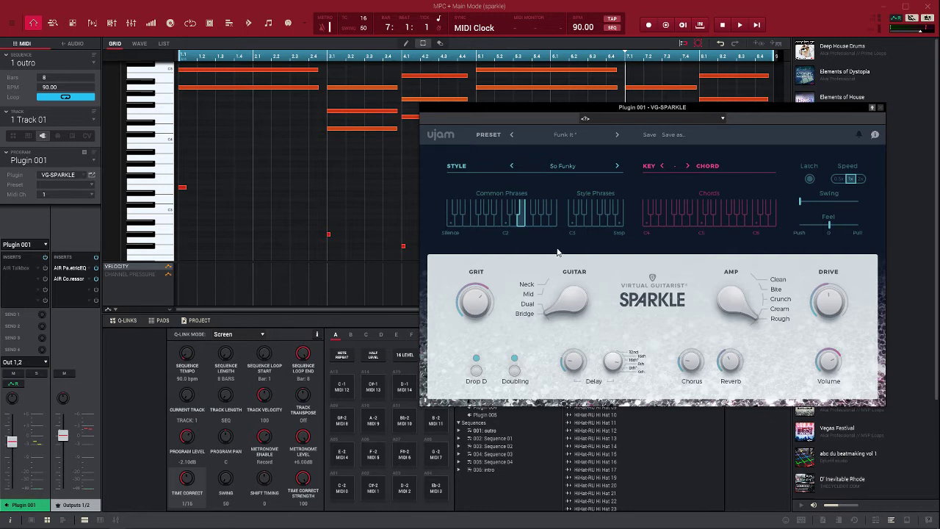
Switch to Song mode and start playing the song.
click(271, 25)
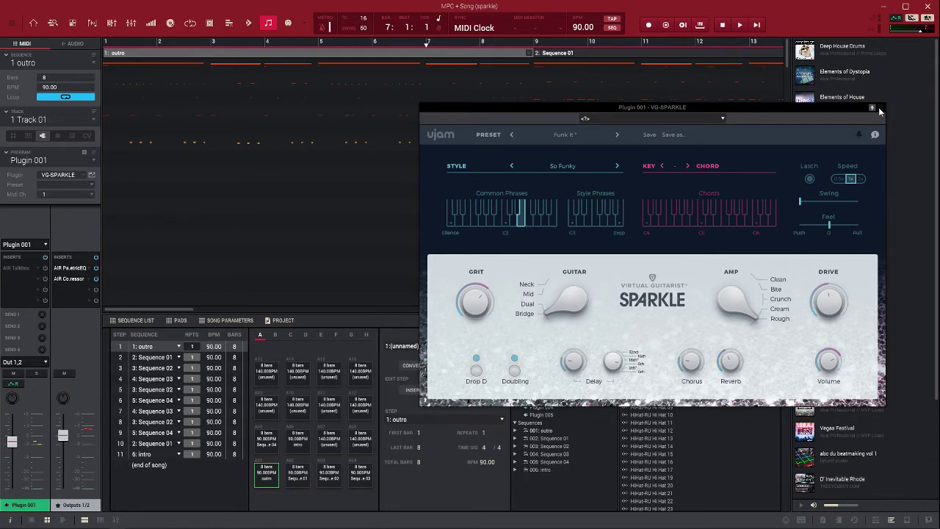
key(space)
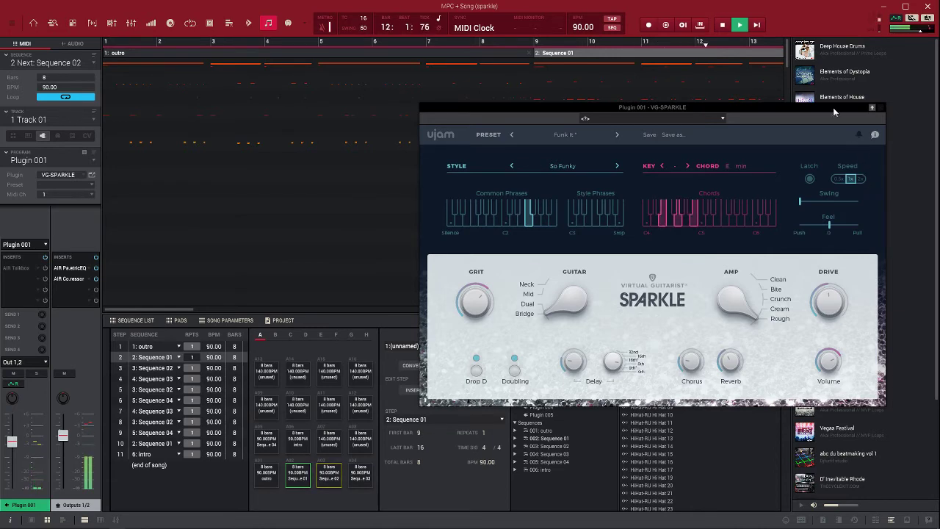
Reposition the plugin window, then lower Grit to midway, turn off Drop D and set the amp to Clean during playback.
drag(833, 108, 688, 85)
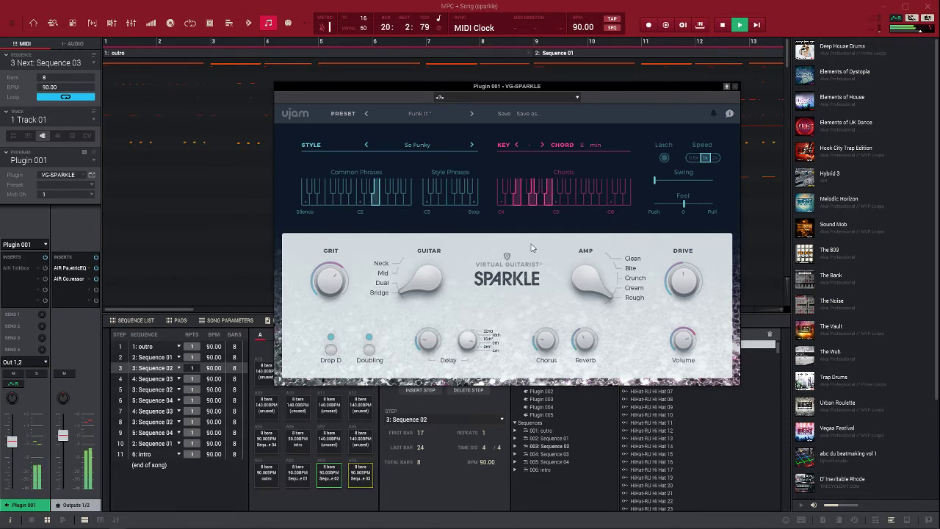
drag(331, 285, 333, 301)
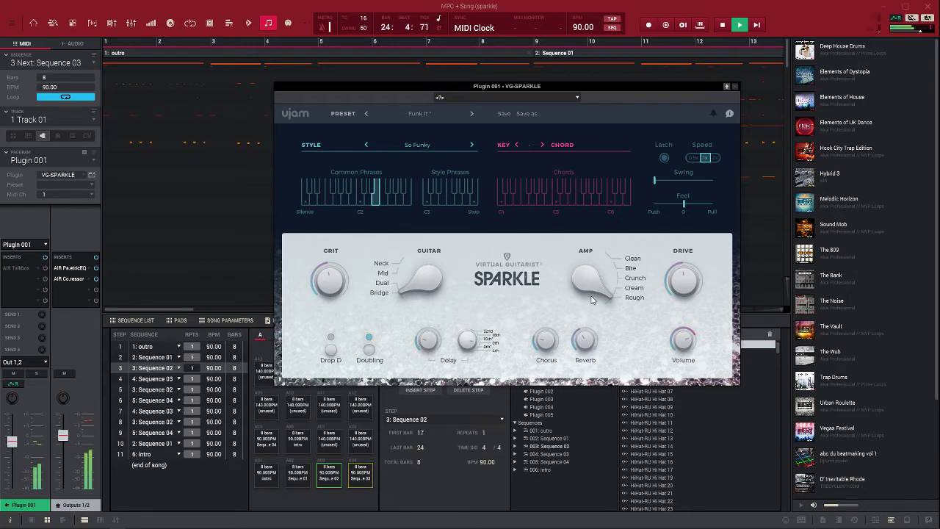
drag(610, 285, 607, 264)
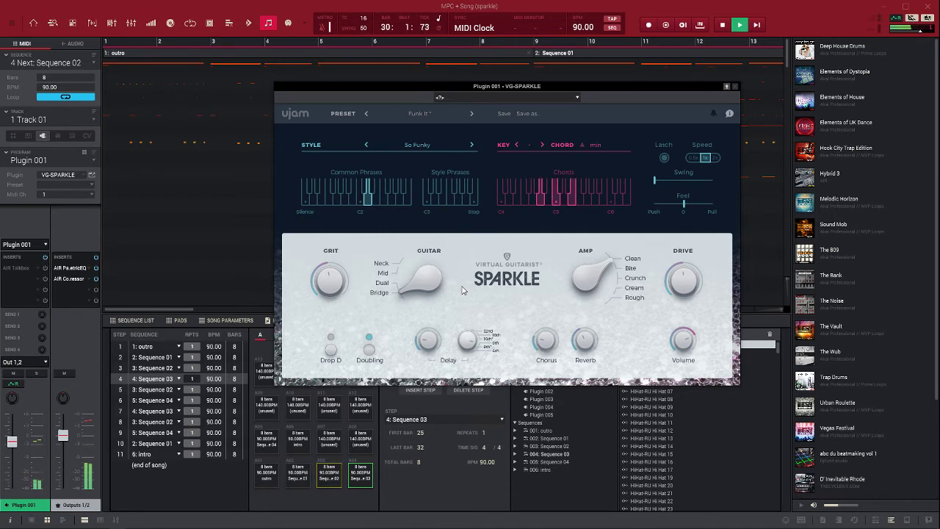
In the separate Mixer window, bypass the AIR EQ and Compressor inserts on Outputs 1/2, then close the mixer.
mouse_move(82, 524)
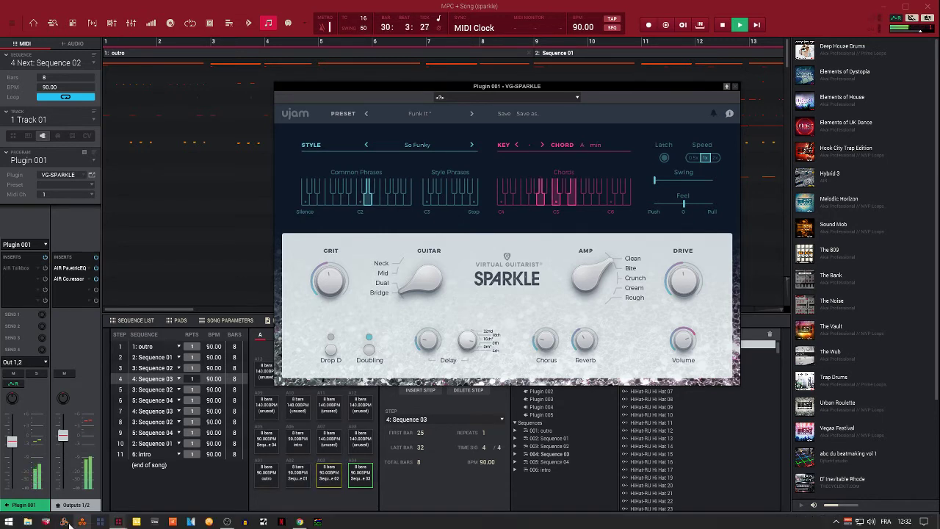
click(117, 521)
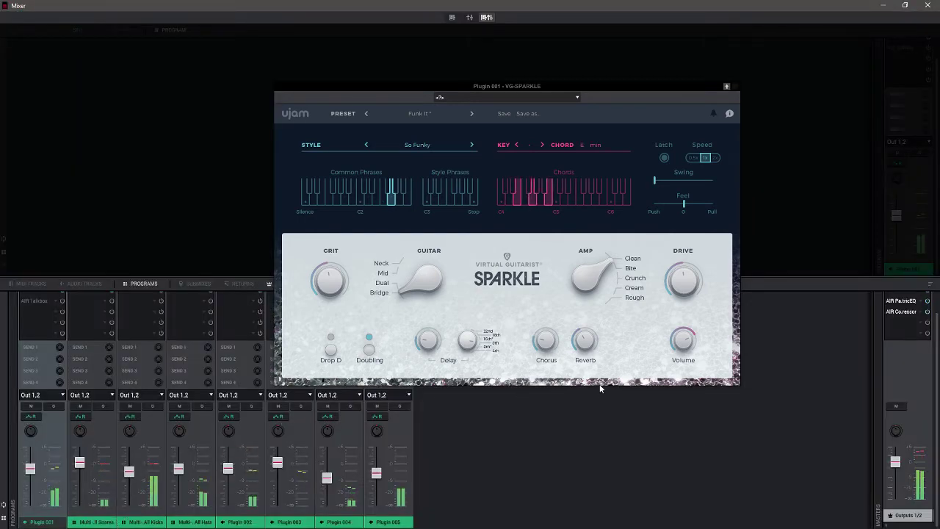
click(927, 307)
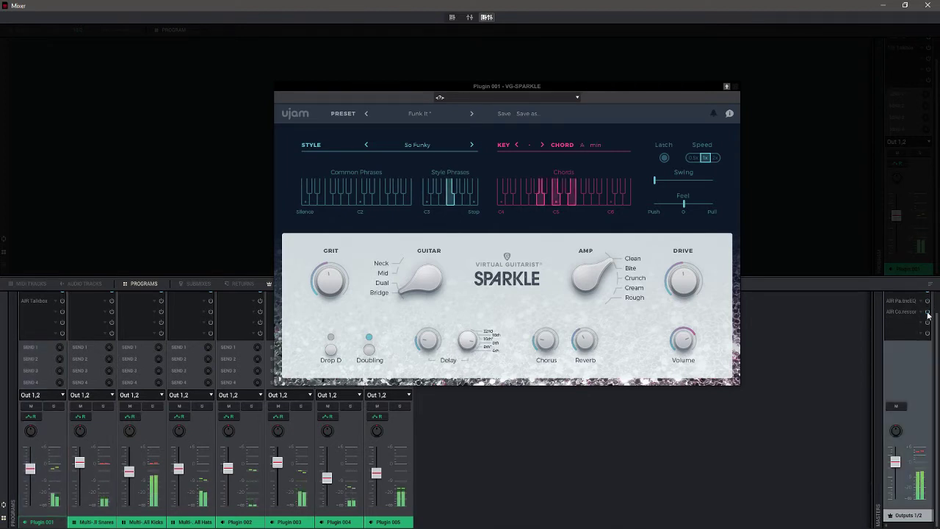
scroll(936, 311, up, 1)
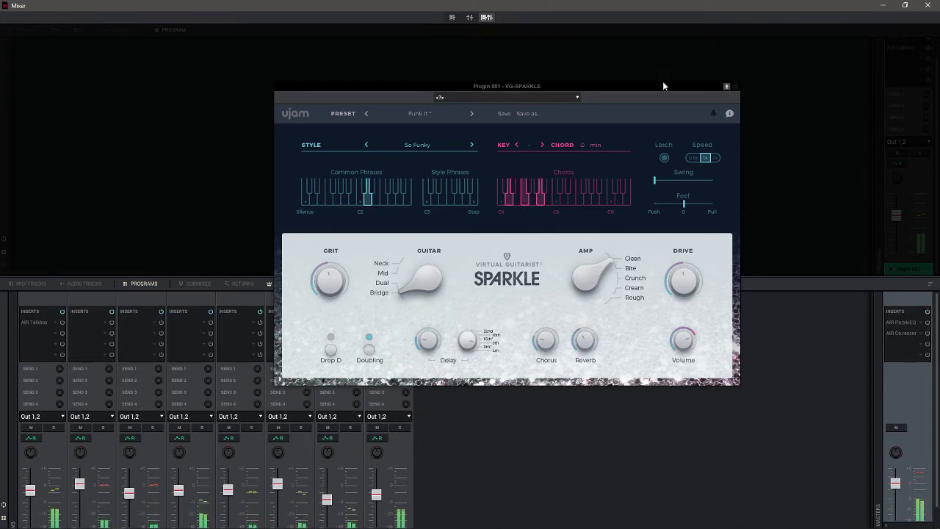
drag(665, 83, 798, 12)
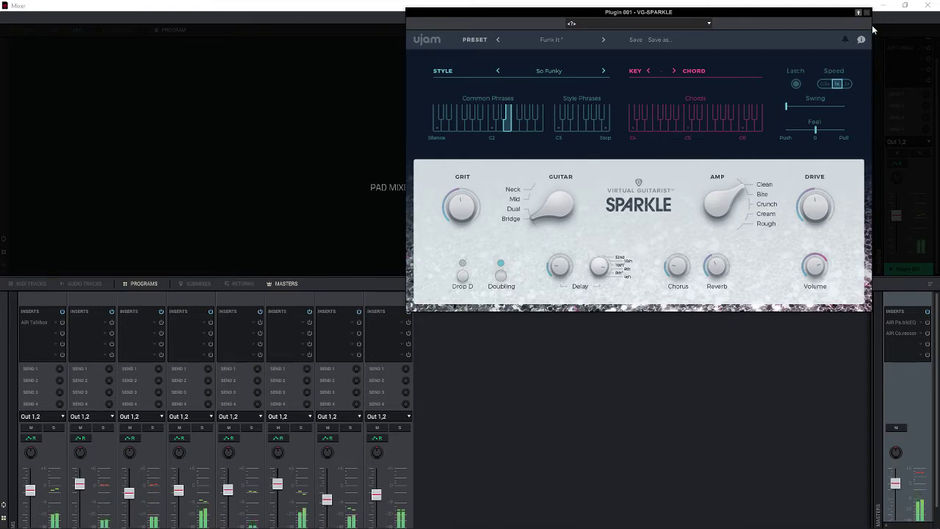
click(928, 11)
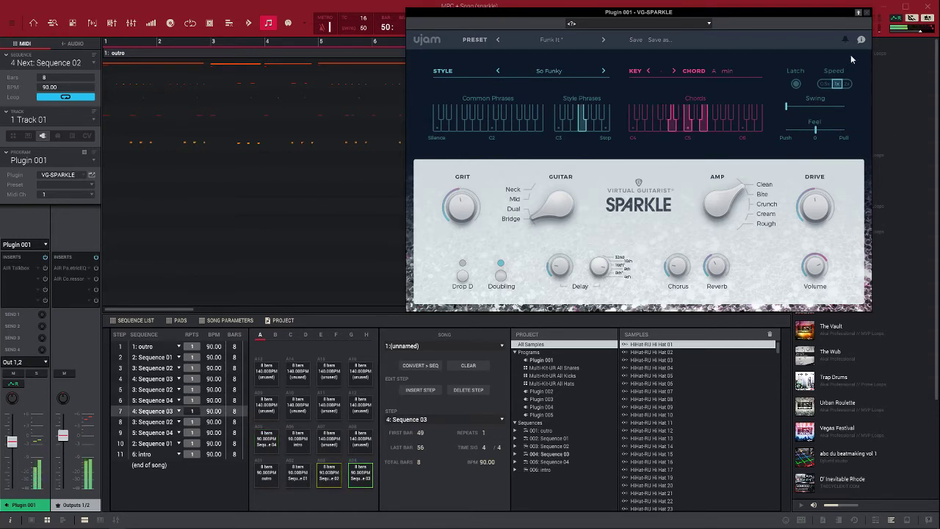
Close the plugin window, stop the song and briefly play Sequence 03 in the main view.
click(868, 14)
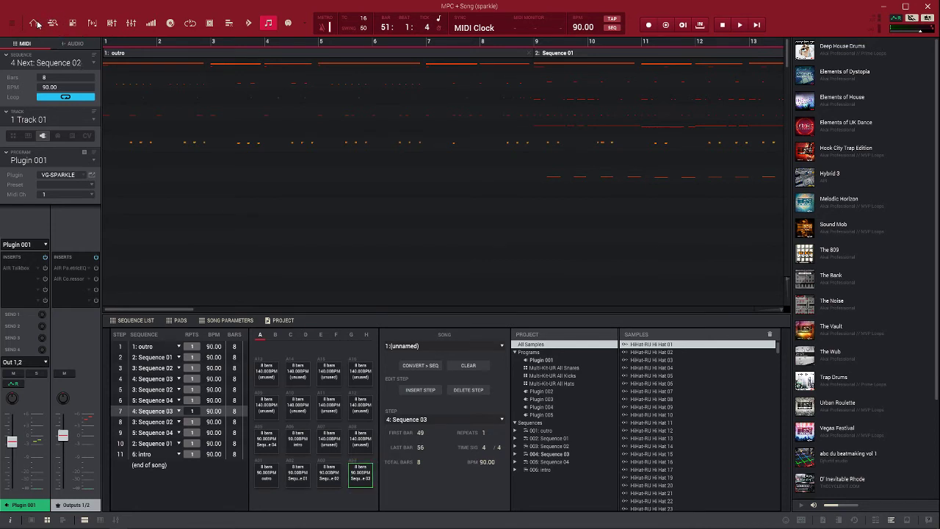
click(34, 24)
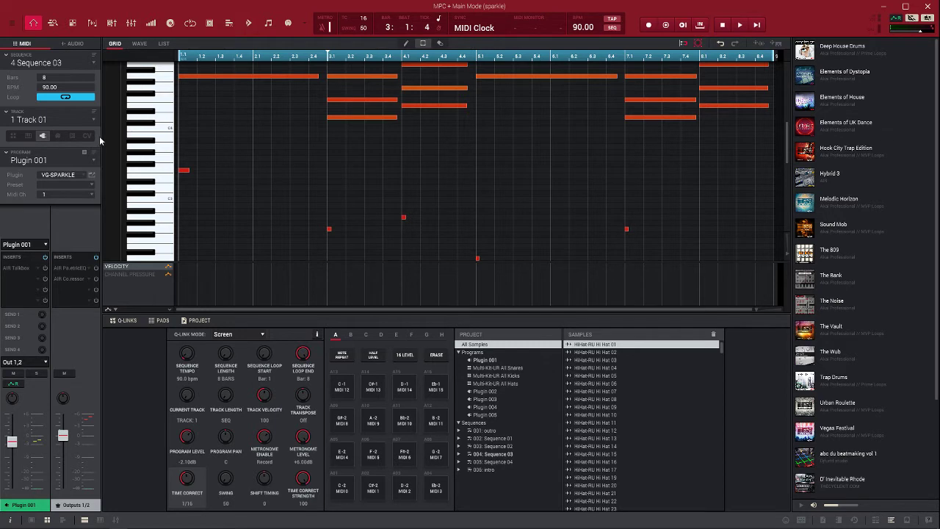
key(space)
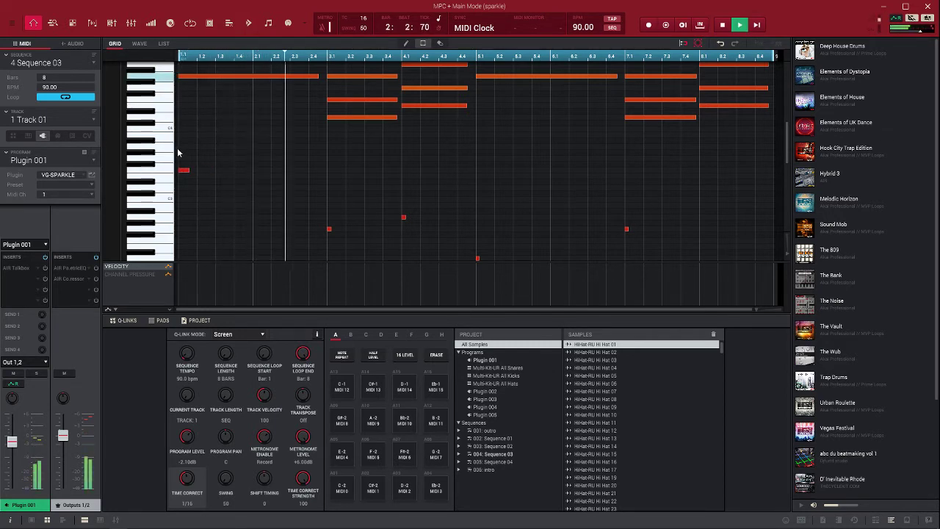
key(space)
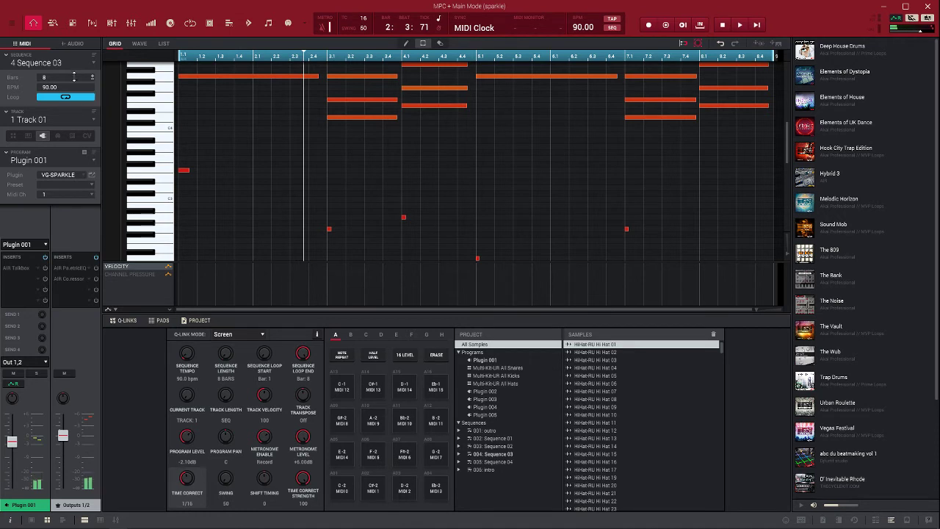
Select the outro sequence and play its opening bars with the Track 01 notes in view.
click(75, 60)
click(57, 75)
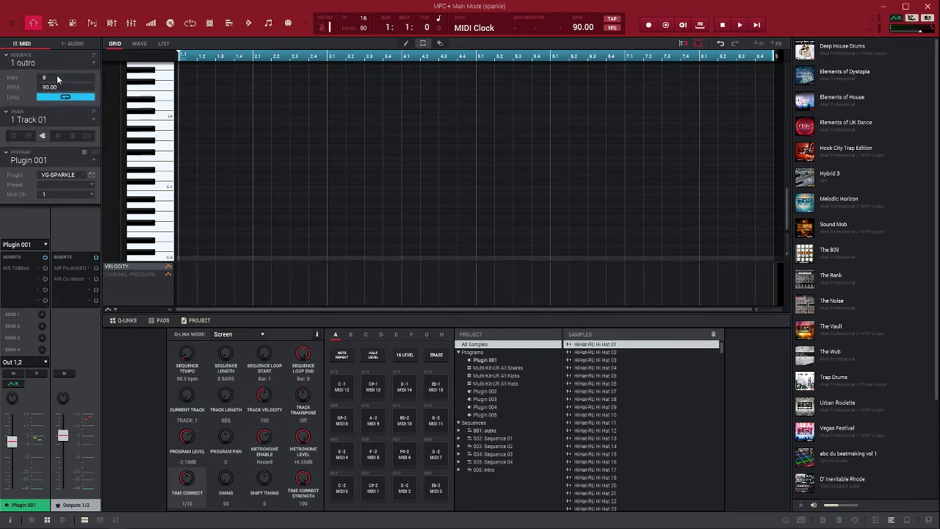
key(space)
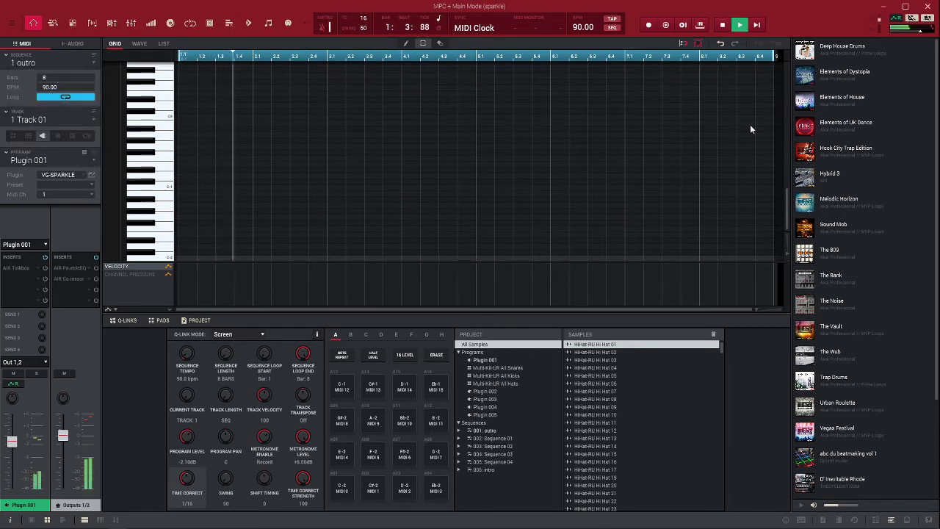
drag(786, 201, 789, 128)
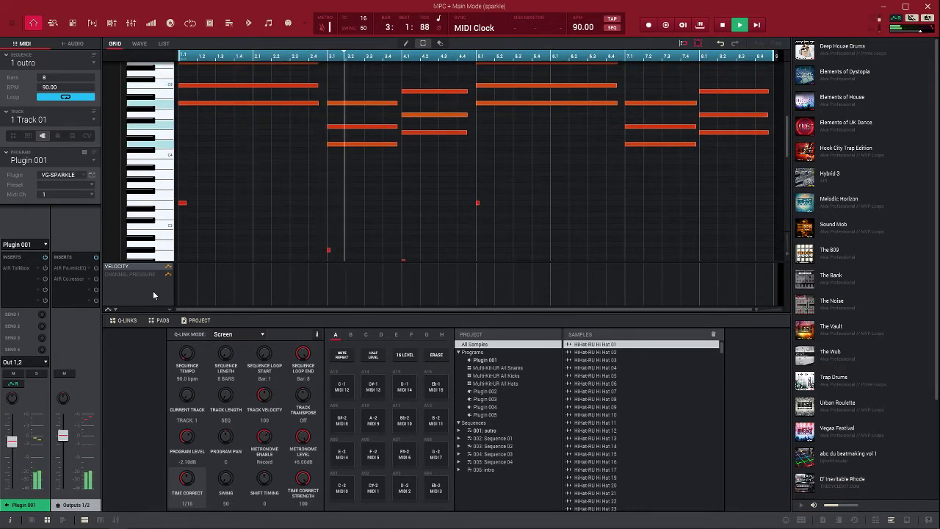
key(space)
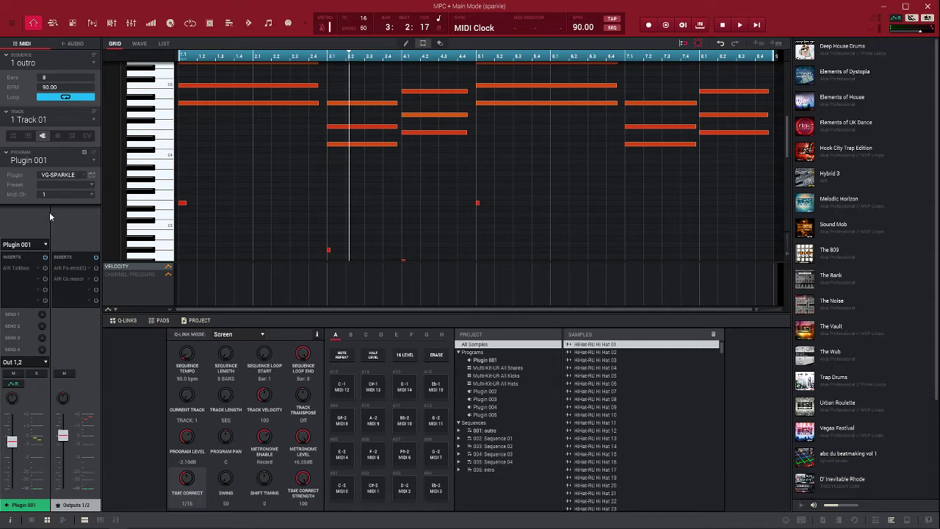
Reopen the VG-SPARKLE plugin window, place it clear of the opening notes and play the outro sequence.
click(91, 176)
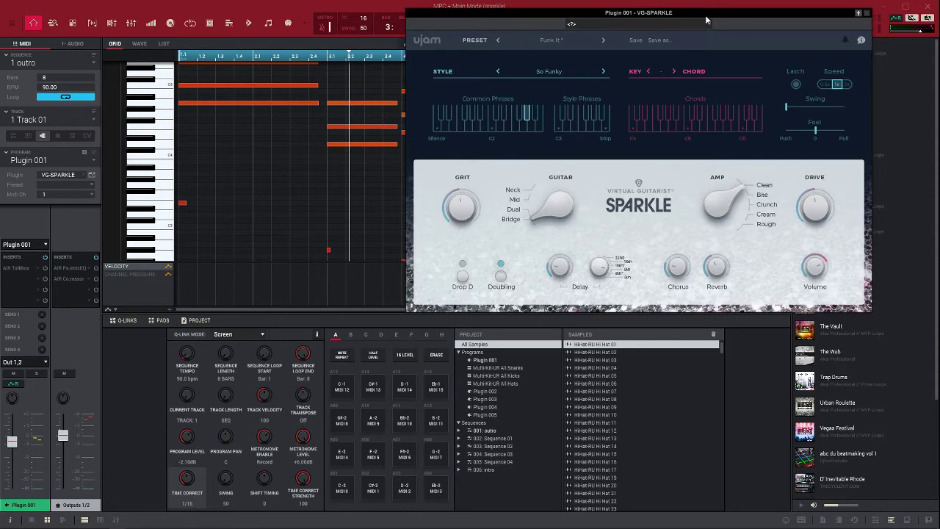
drag(705, 20, 727, 205)
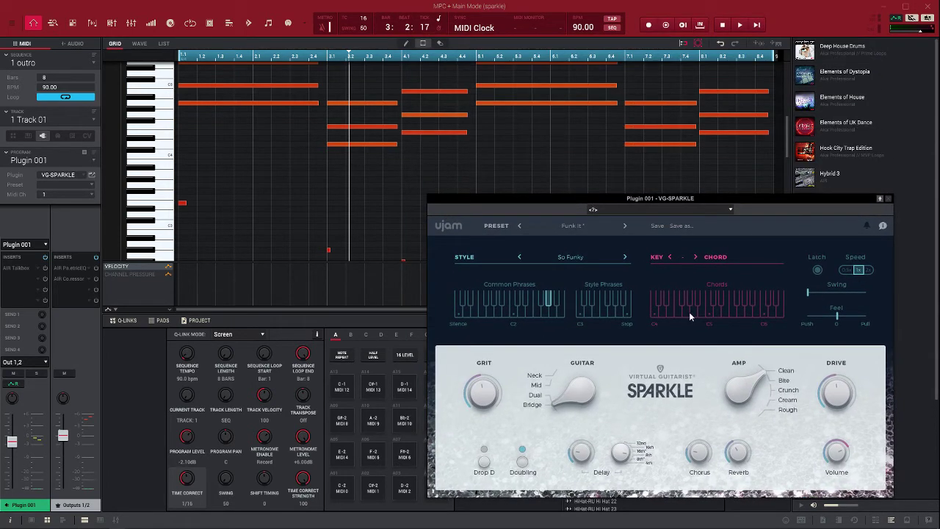
key(space)
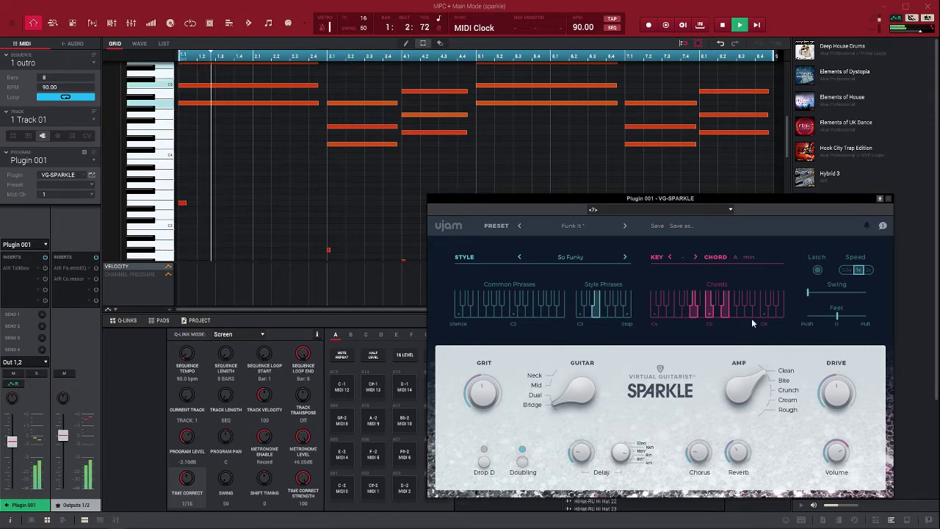
key(space)
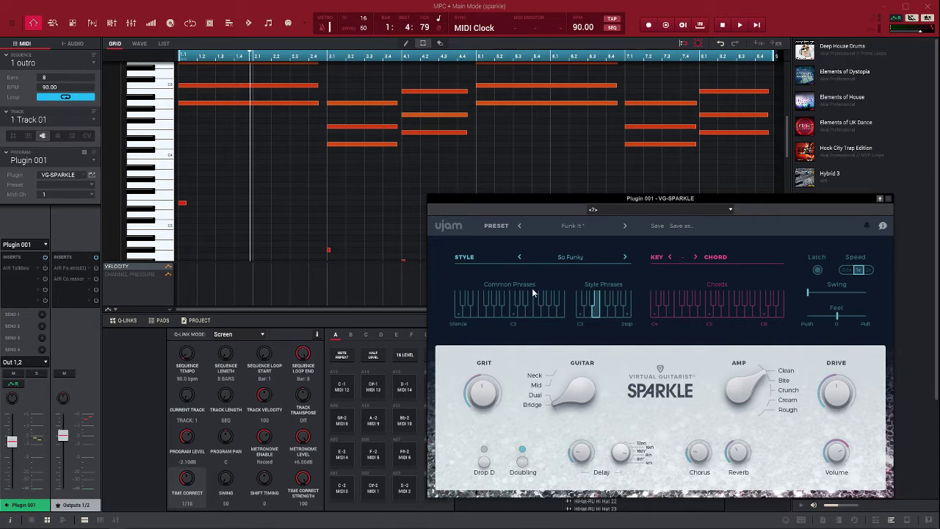
key(space)
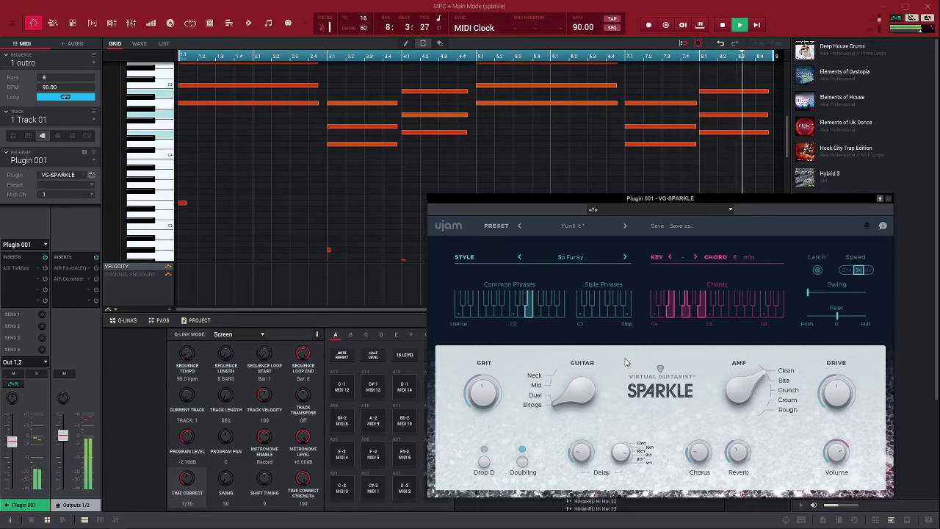
Stop the outro, then select Sequence 01 and play it with the Track 01 notes in view.
key(space)
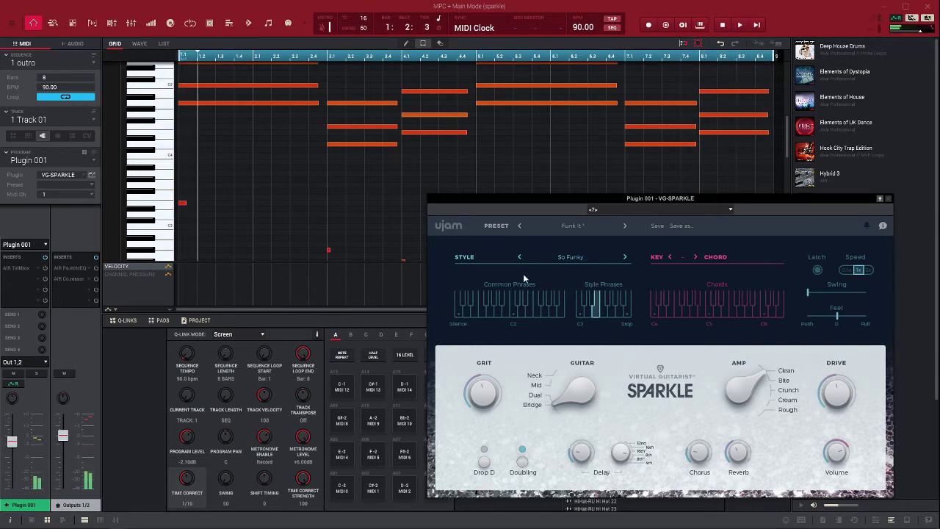
click(91, 66)
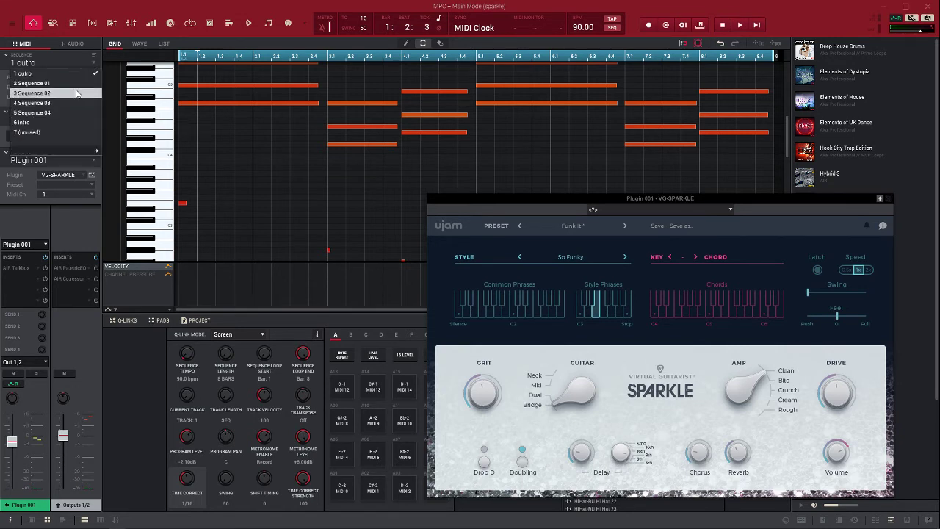
click(80, 87)
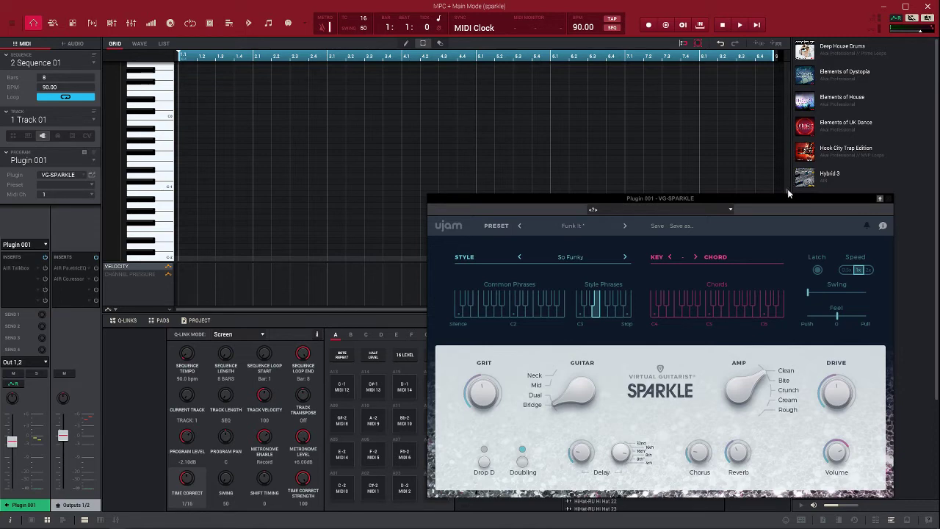
drag(788, 189, 788, 125)
key(space)
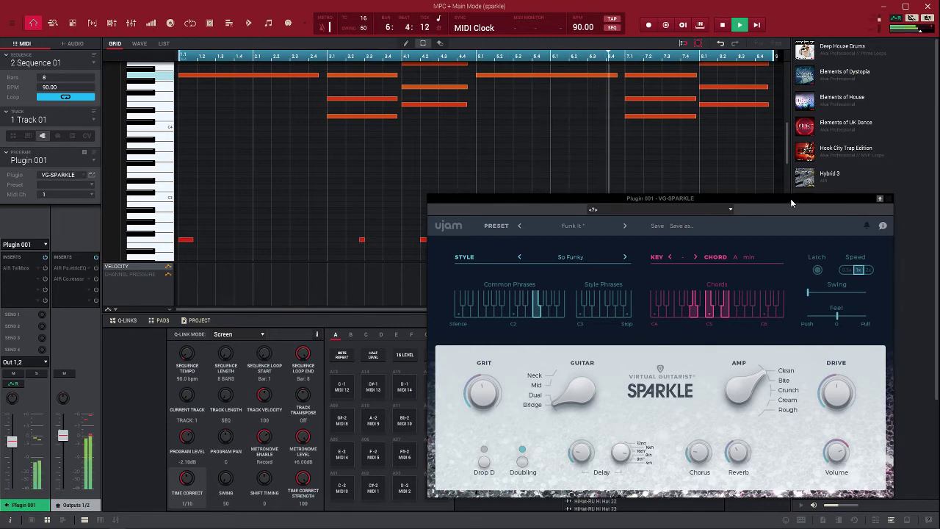
Move the VG-SPARKLE window off the phrase notes during playback, then stop Sequence 01 and close the plugin.
drag(791, 199, 781, 267)
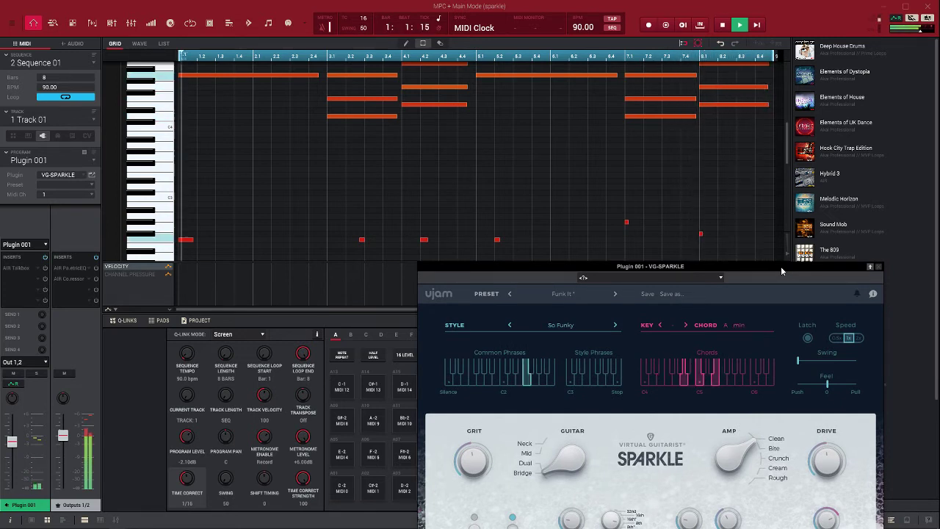
key(space)
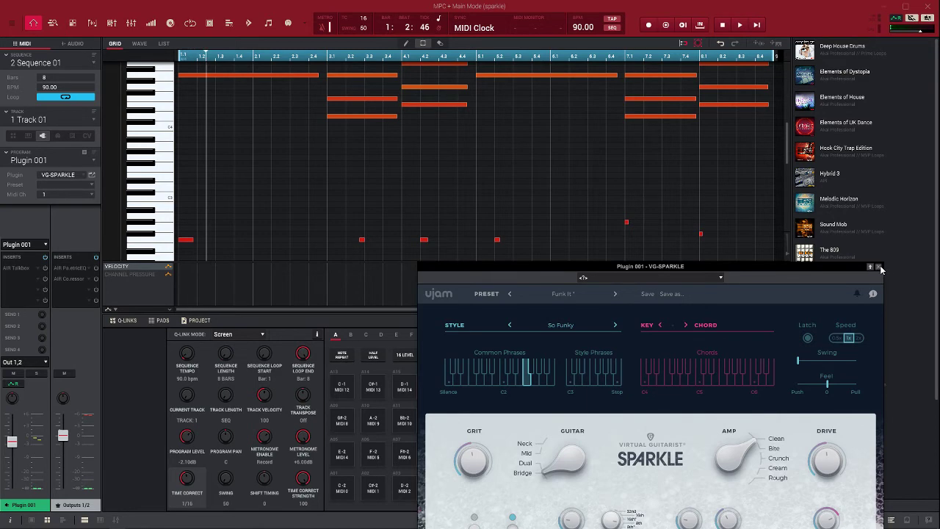
click(880, 267)
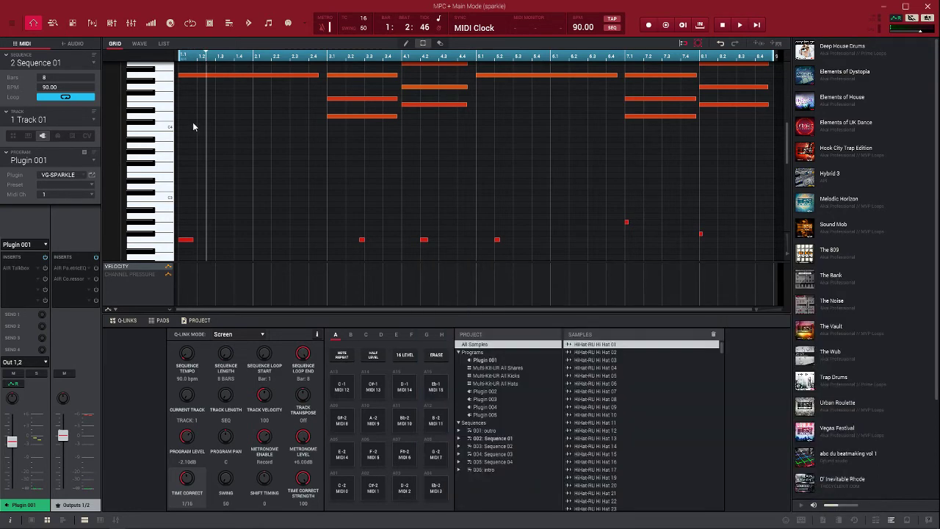
Show the snare, kick and hi-hat patterns on Tracks 02, 03 and 04 of Sequence 01.
click(92, 161)
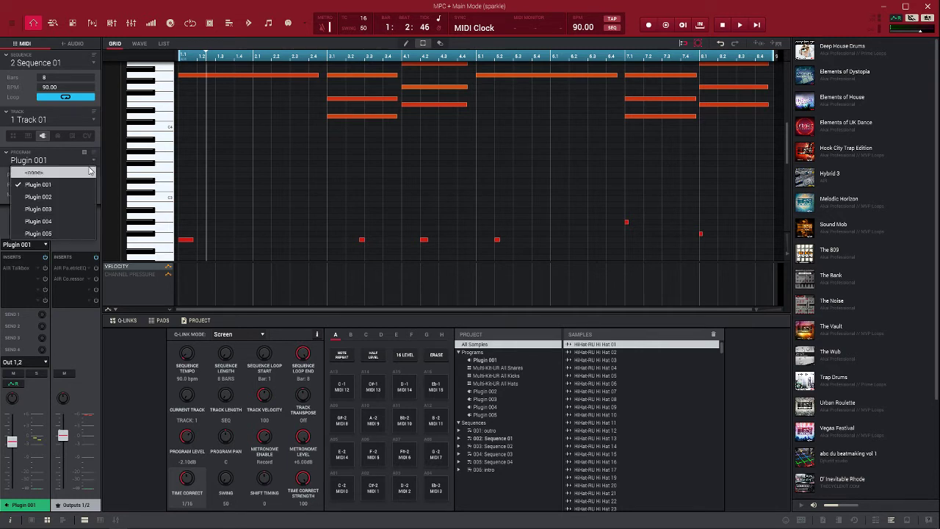
click(72, 124)
click(92, 120)
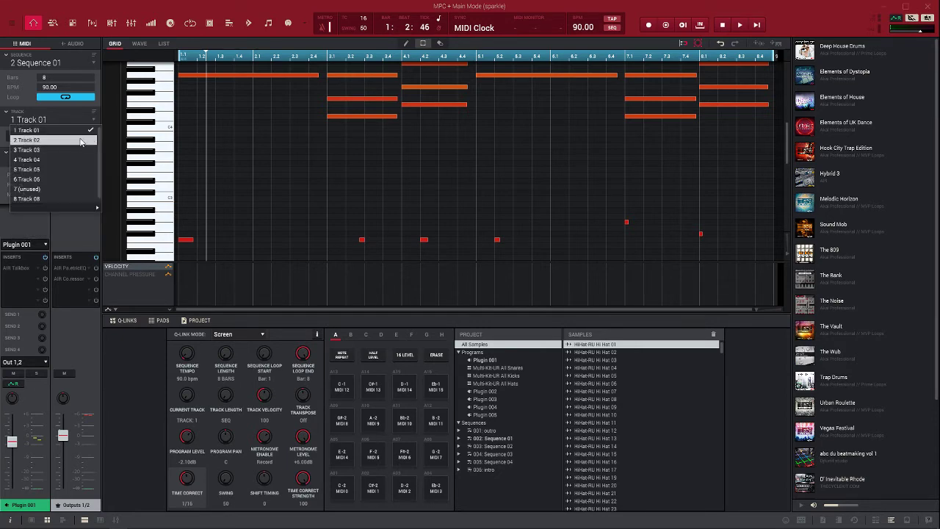
click(82, 141)
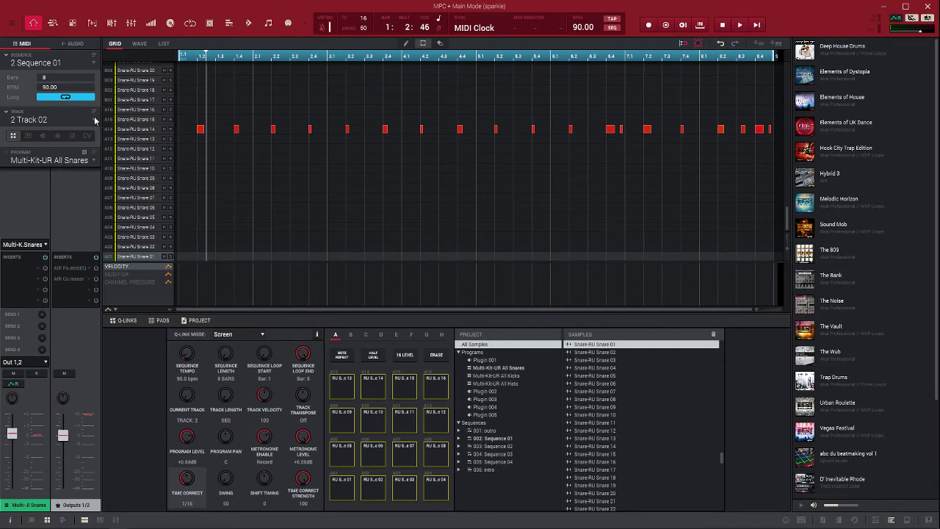
click(94, 119)
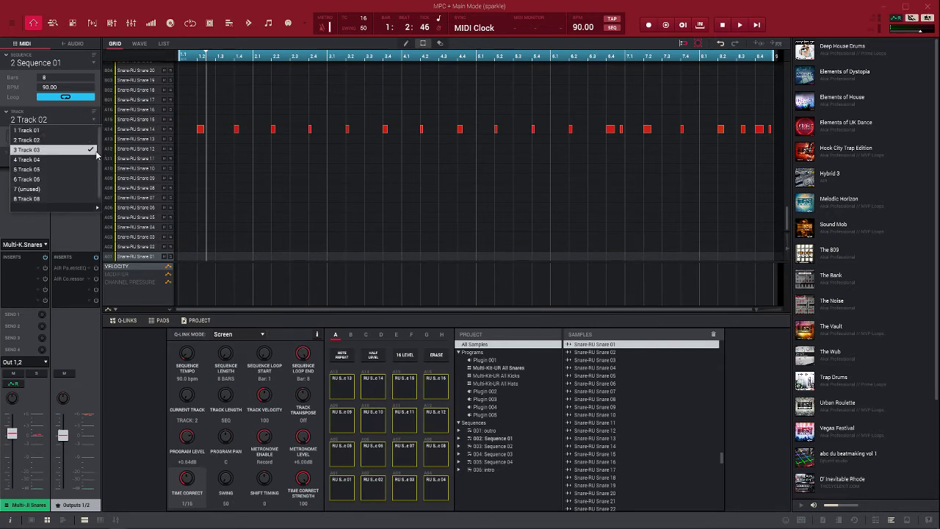
click(95, 150)
click(94, 117)
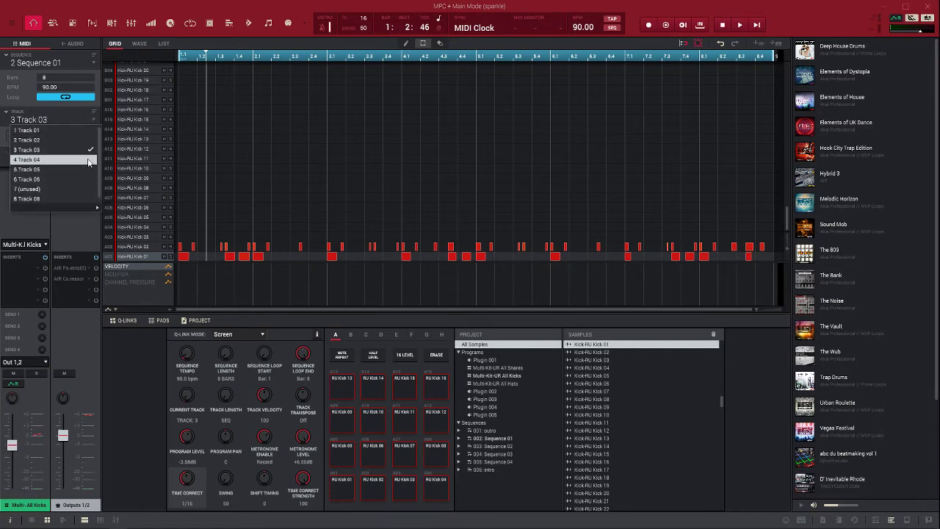
click(88, 162)
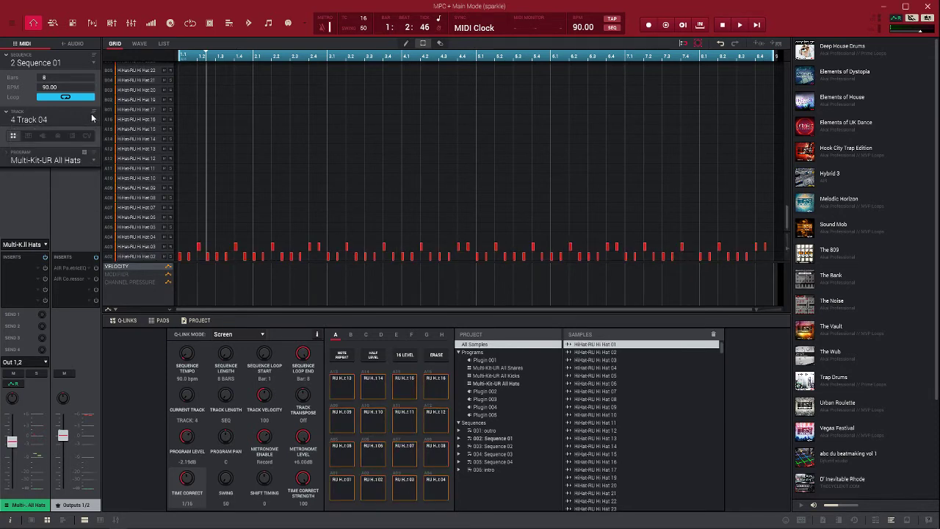
Select Track 05 and present its 808 Massacre V3 plugin window, closing it when done.
click(93, 120)
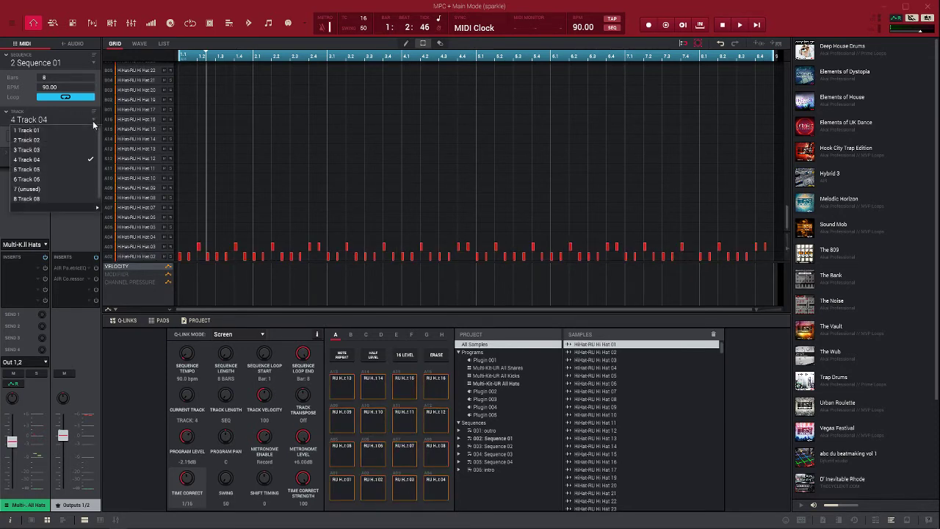
click(83, 170)
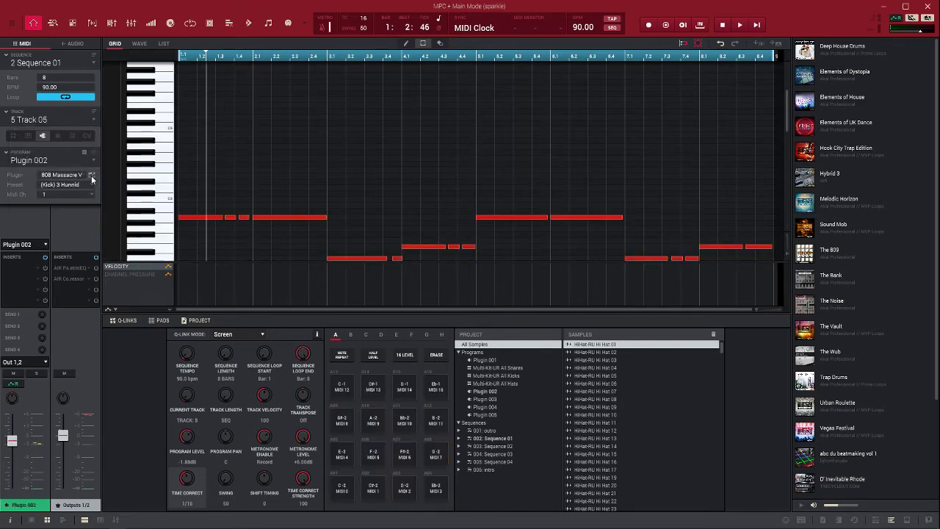
click(92, 177)
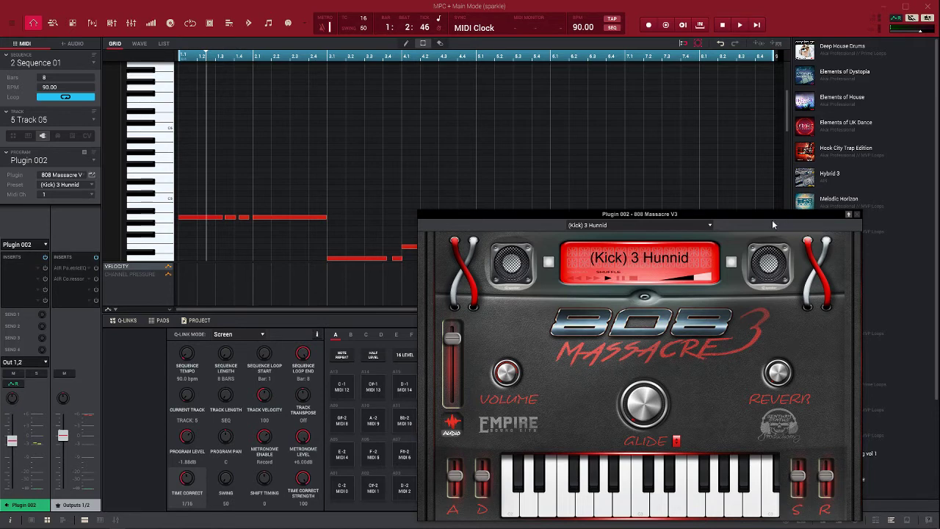
drag(766, 216, 770, 122)
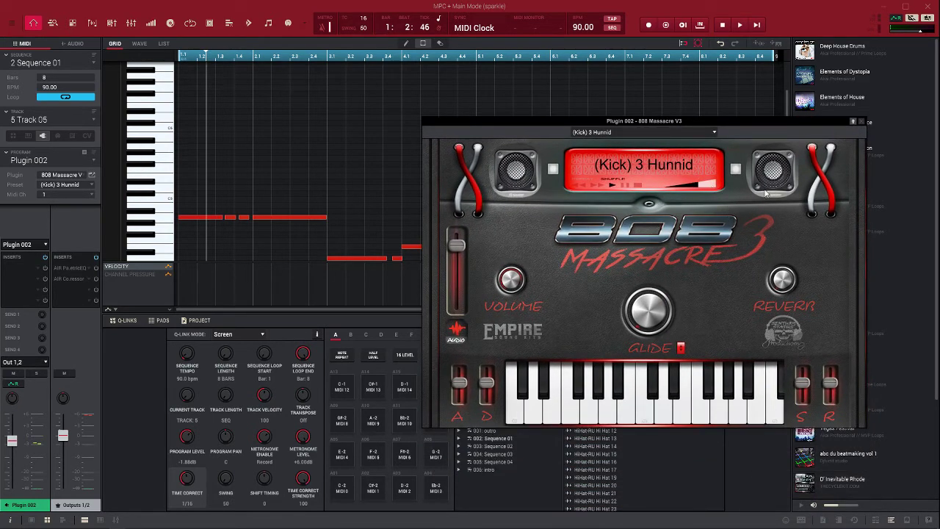
click(861, 122)
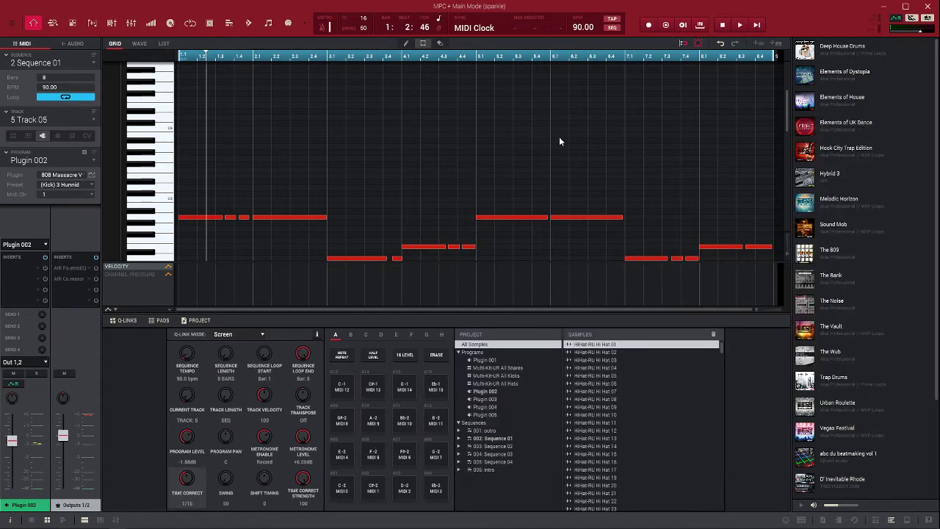
Select Track 06 and open the window of its DB-33 organ plugin.
click(92, 119)
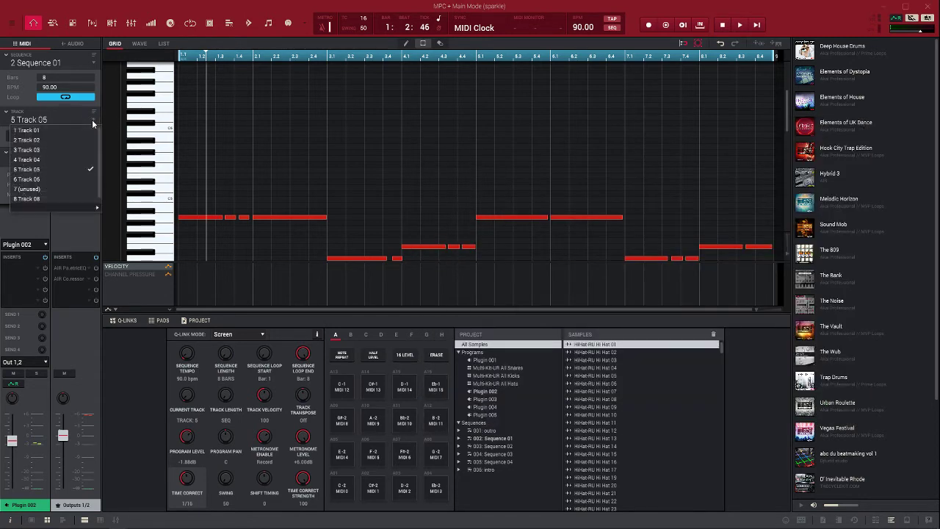
click(80, 180)
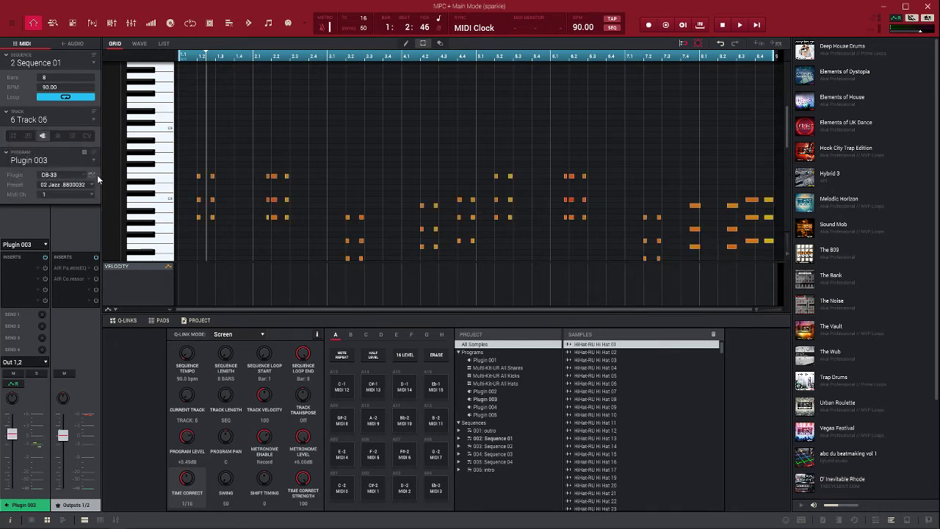
click(93, 175)
Play Sequence 01, solo the Track 06 organ to hear it alone, then unsolo it and stop playback.
key(space)
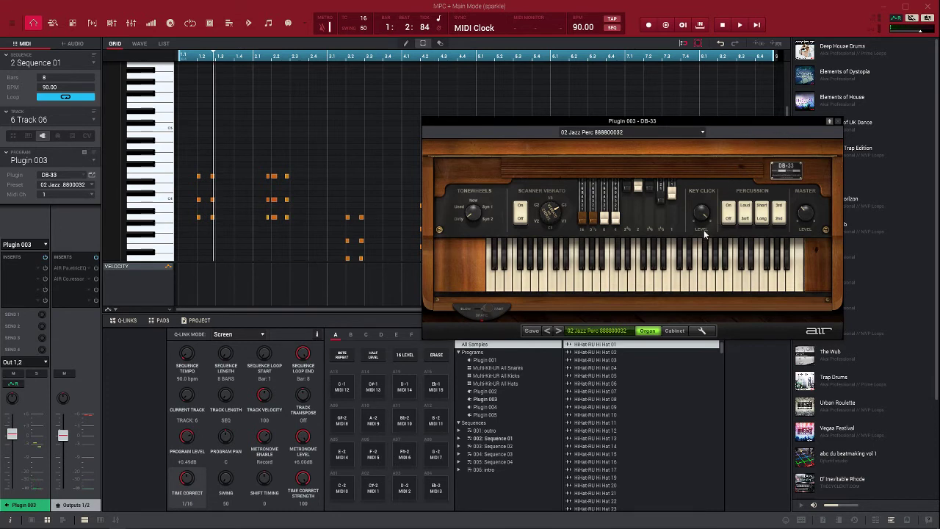
key(space)
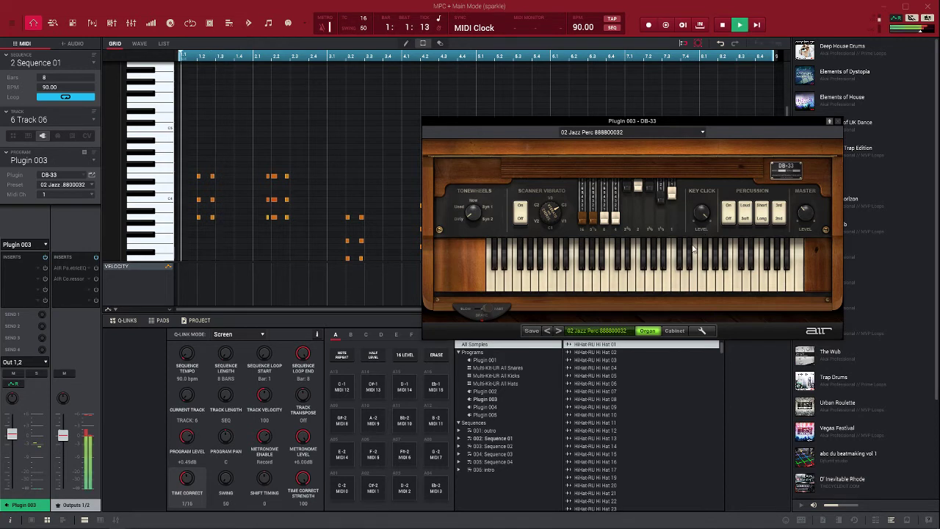
key(space)
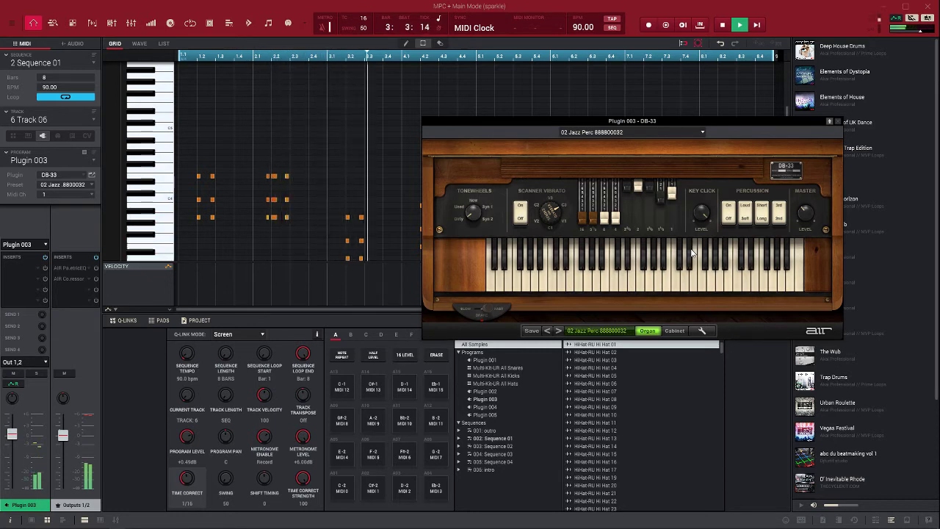
click(36, 373)
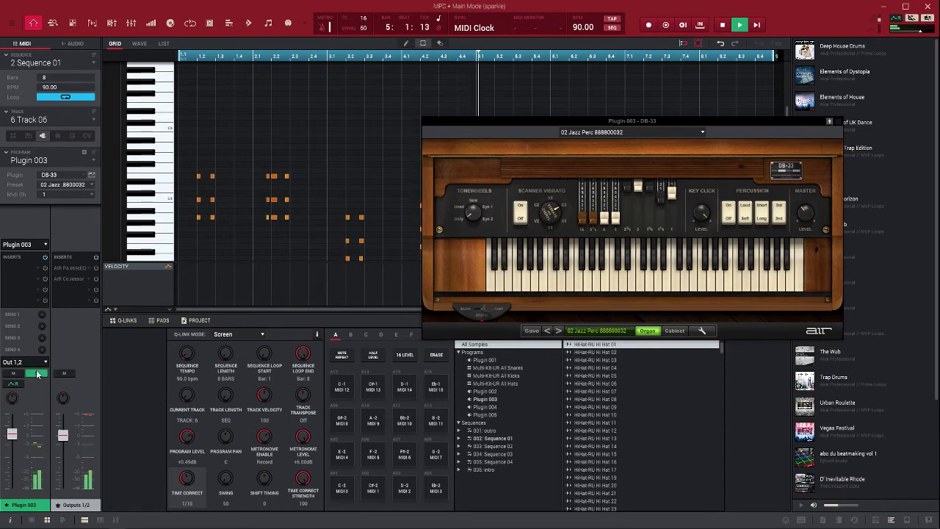
click(36, 373)
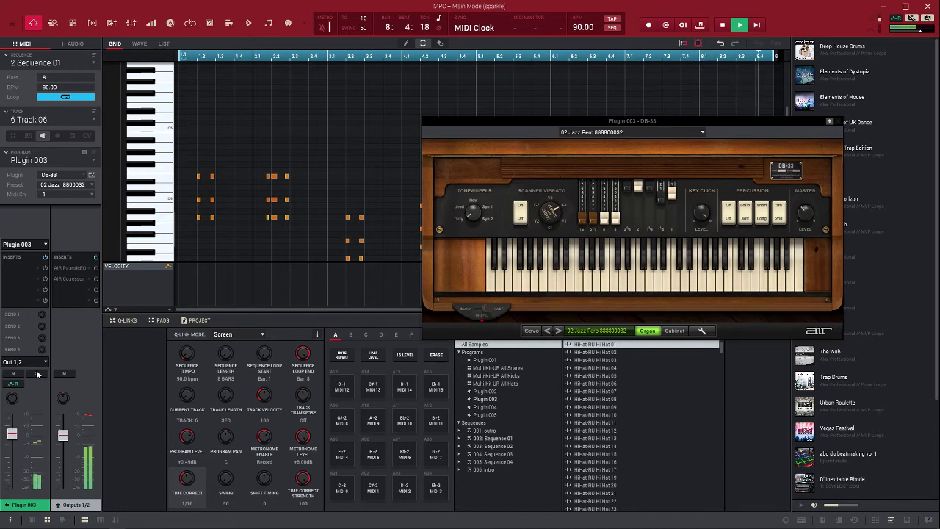
key(space)
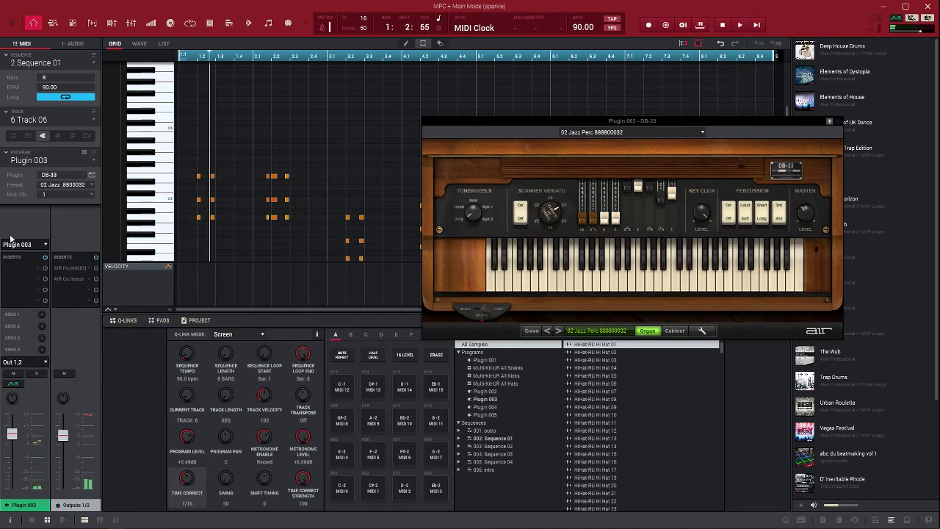
Switch to Sequence 02 and briefly play its opening bars.
click(84, 60)
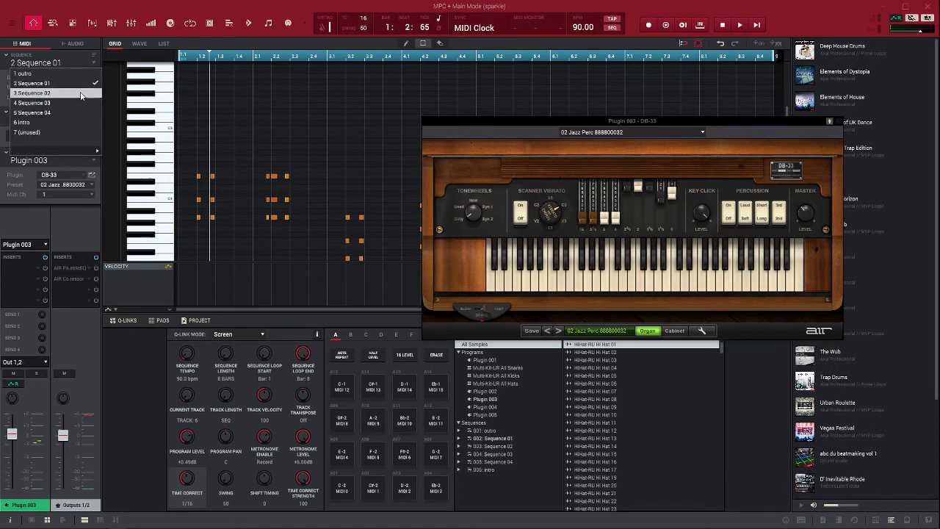
click(82, 94)
key(space)
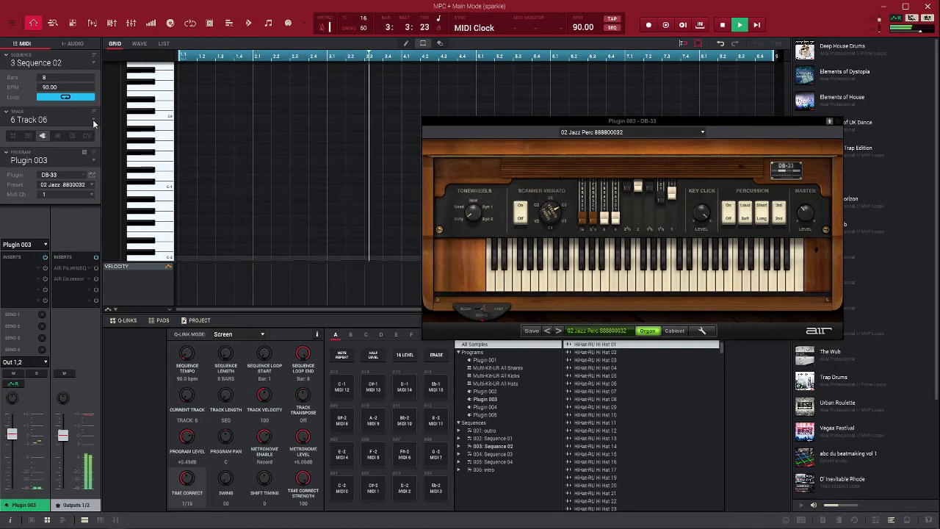
key(space)
Select Track 07, open its Hybrid synth plugin and play Sequence 02.
click(93, 119)
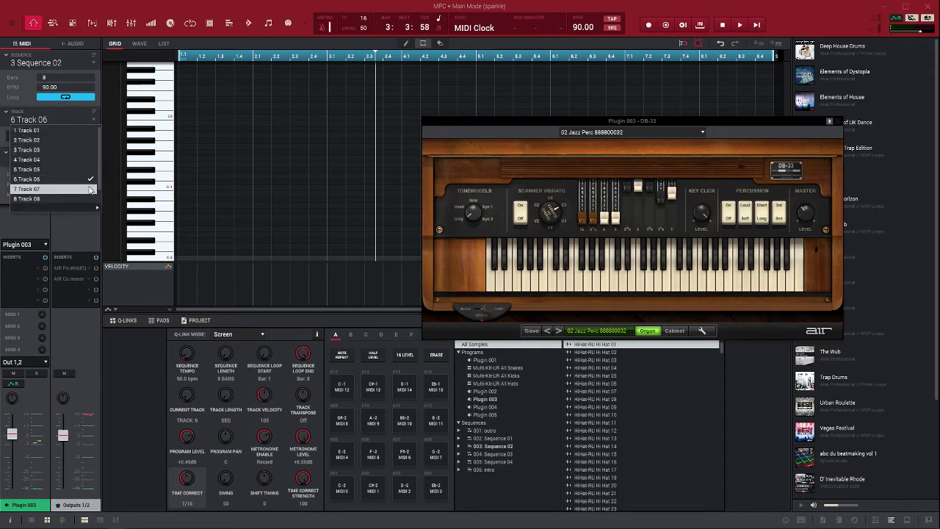
click(88, 188)
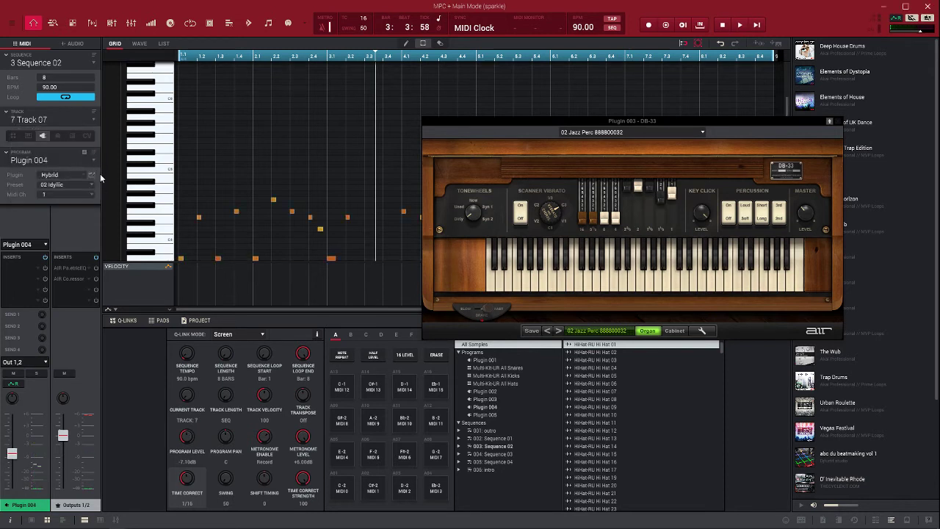
click(93, 175)
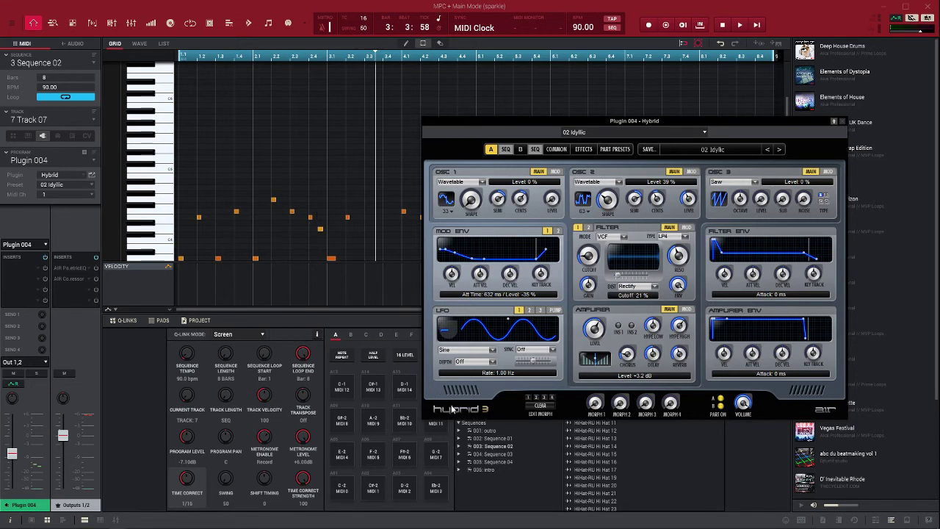
key(space)
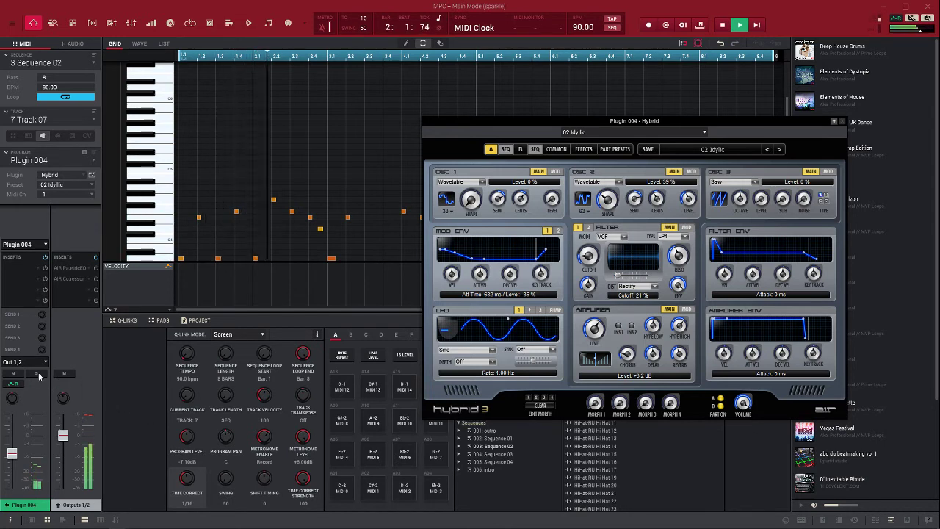
Show the Track 01 VG-SPARKLE notes of Sequence 02 during playback.
click(92, 163)
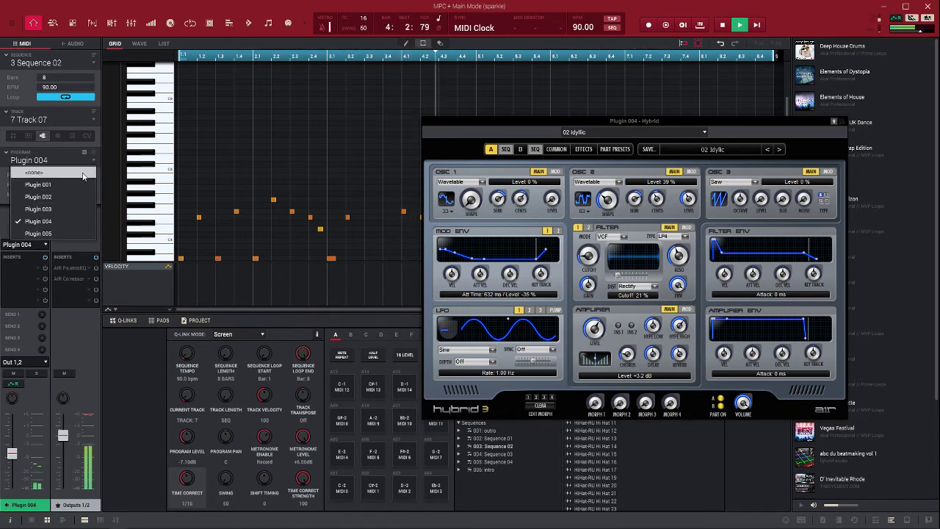
click(94, 116)
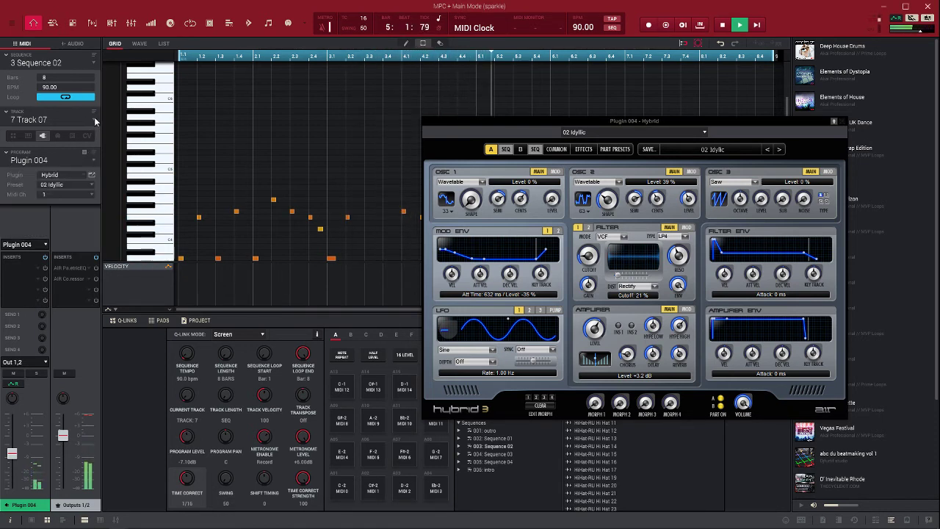
click(95, 119)
click(94, 129)
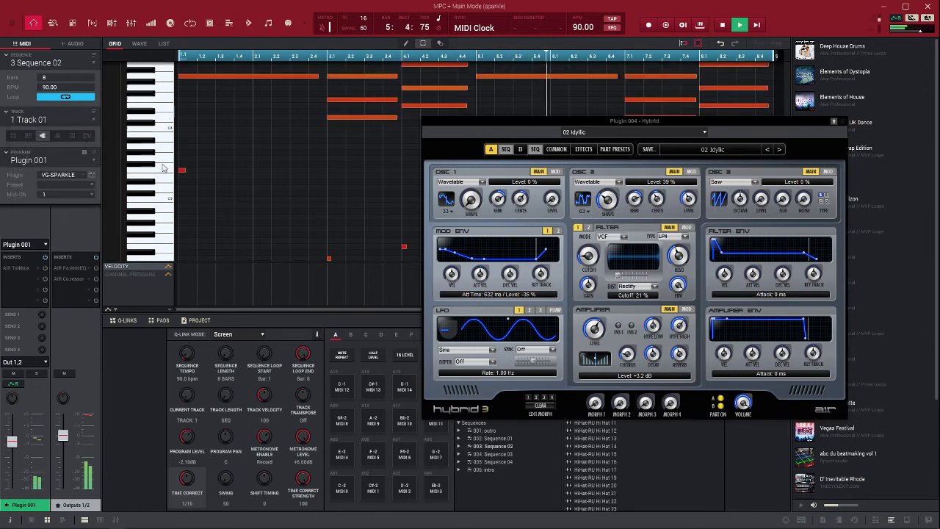
Open Track 01's VG-SPARKLE window, arrange it side by side with the Hybrid window during playback, and stop the sequence.
click(90, 176)
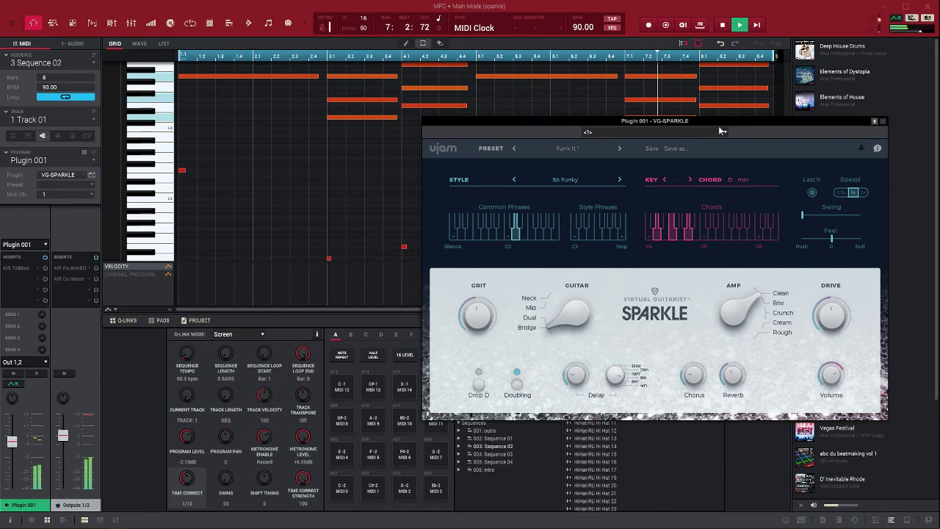
drag(711, 128, 363, 120)
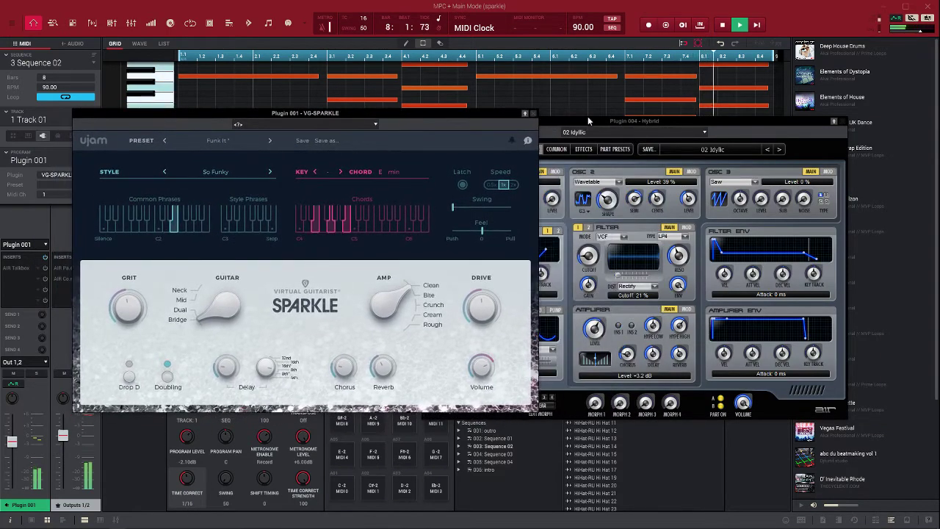
drag(618, 122, 699, 114)
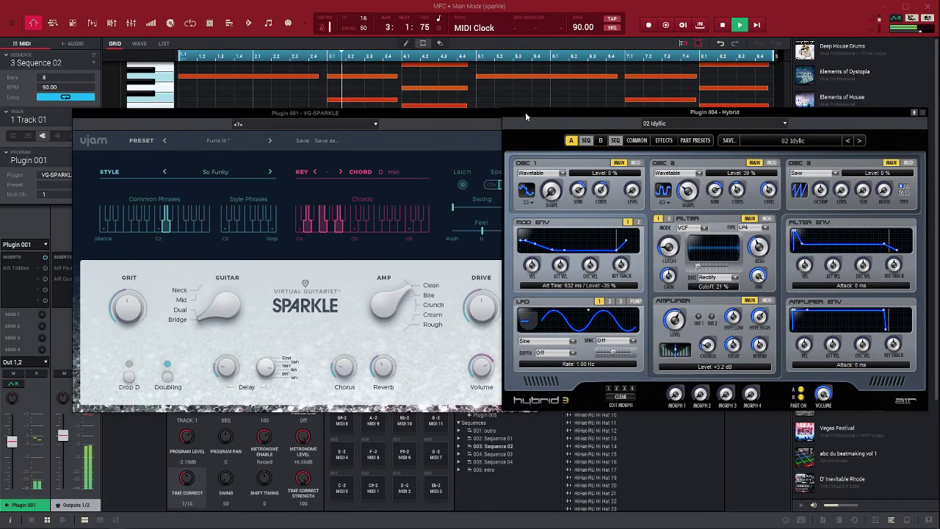
drag(463, 114, 425, 112)
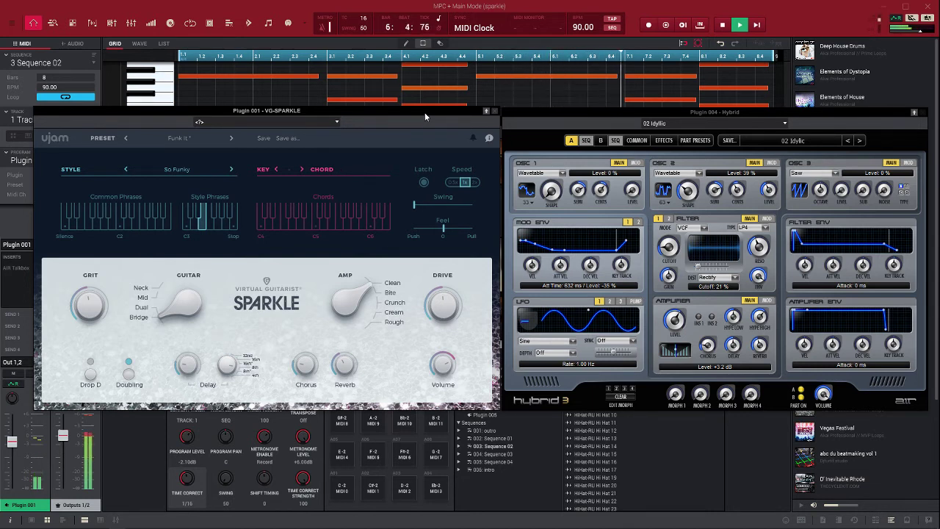
key(space)
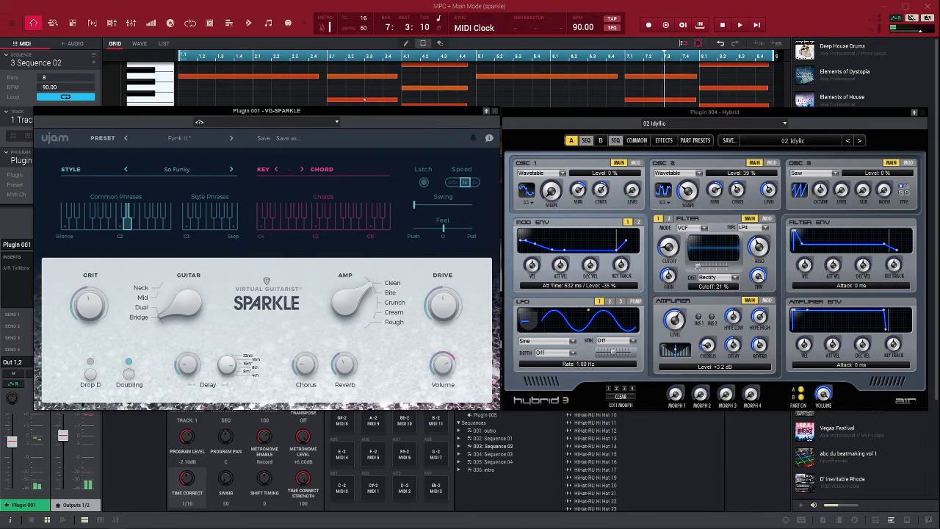
Select Track 08, open its Bass Station plugin and place its window above the SPARKLE window.
drag(240, 112, 434, 199)
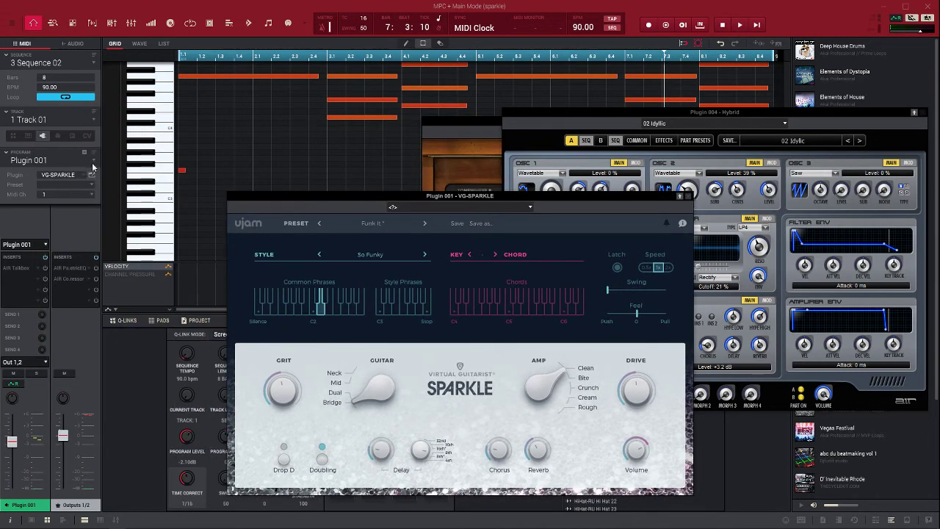
click(94, 119)
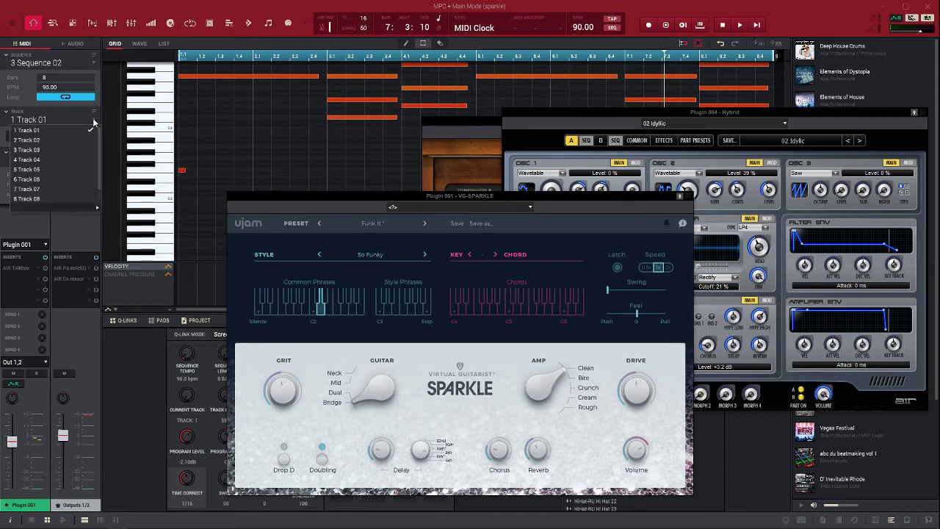
click(88, 189)
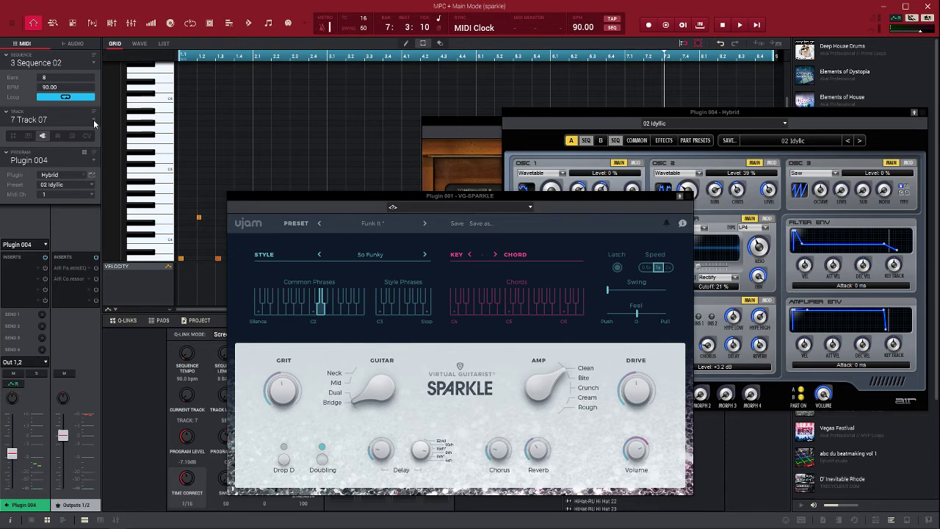
click(94, 121)
click(91, 200)
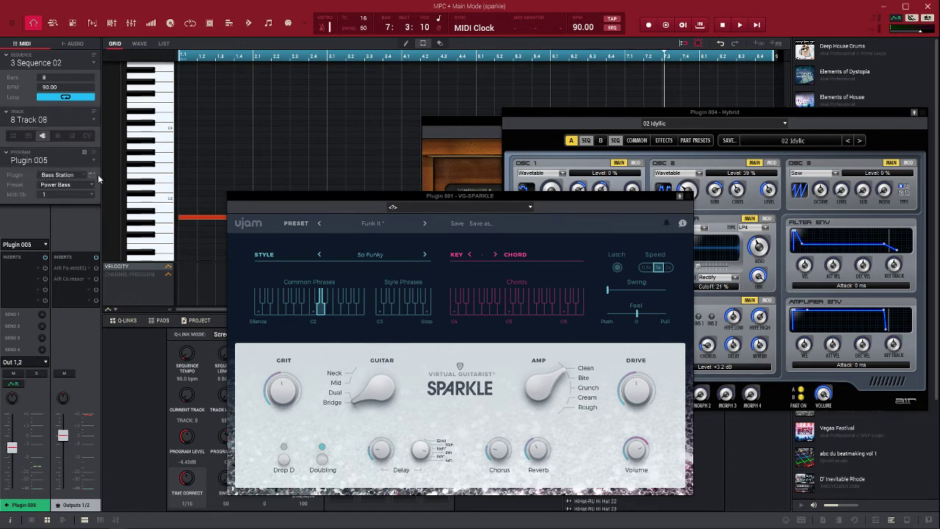
click(92, 174)
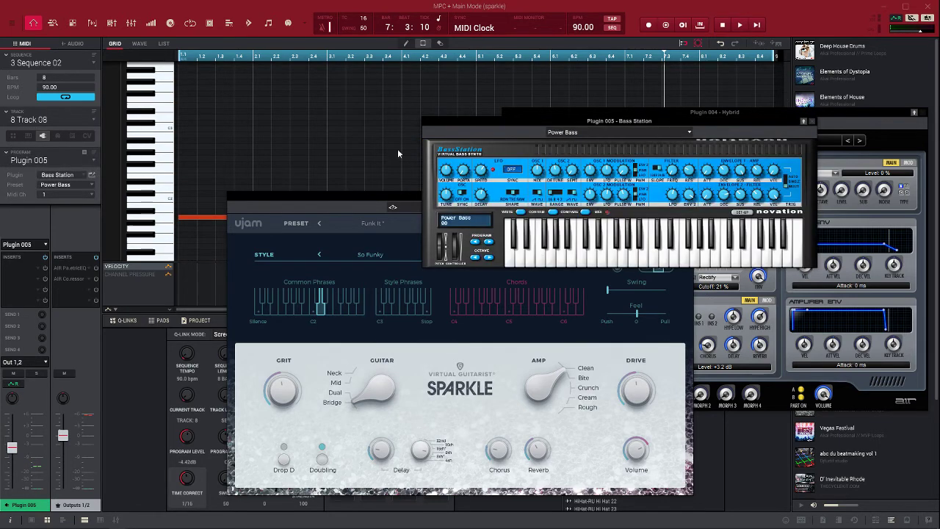
drag(670, 123, 506, 54)
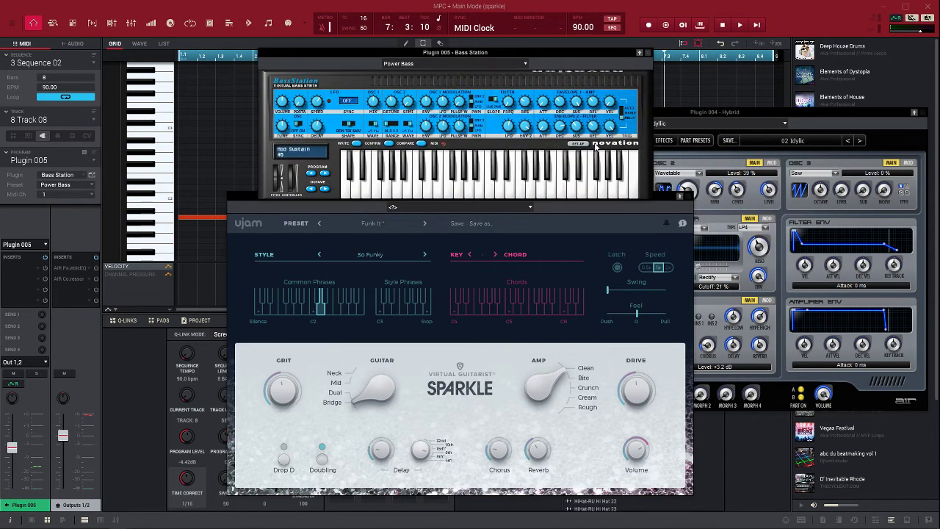
Play several notes on the Bass Station keyboard to audition the Power Bass preset.
click(530, 190)
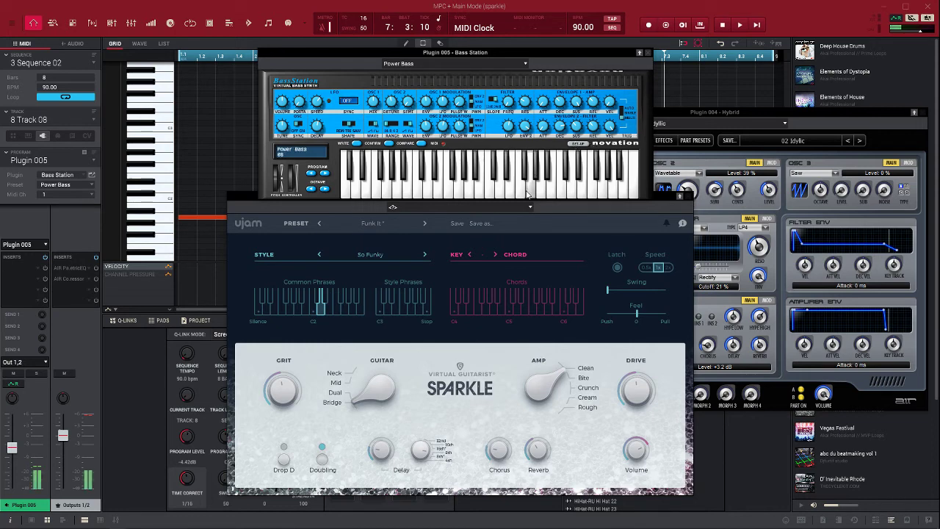
click(470, 187)
click(391, 190)
click(409, 189)
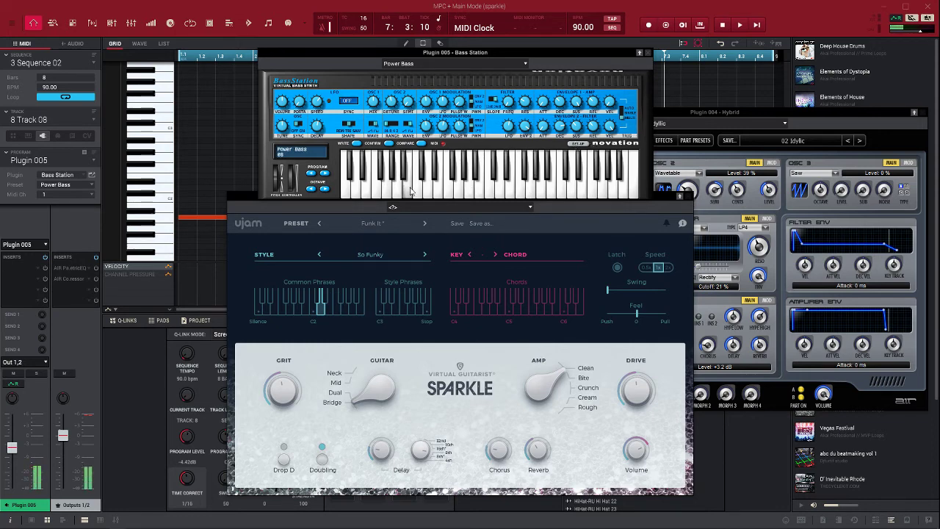
click(347, 192)
click(375, 190)
click(397, 189)
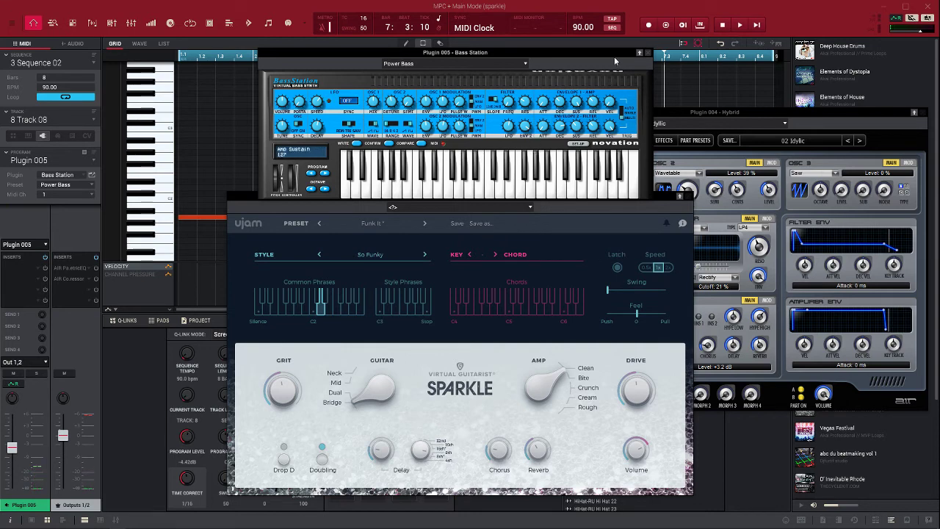
Play Sequence 02 with the Bass Station window in view, stopping and restarting playback once.
key(space)
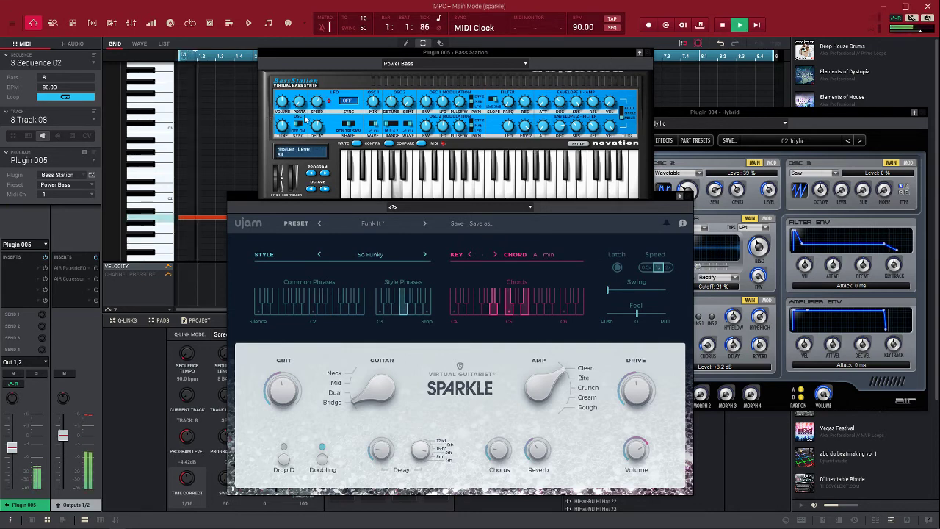
key(space)
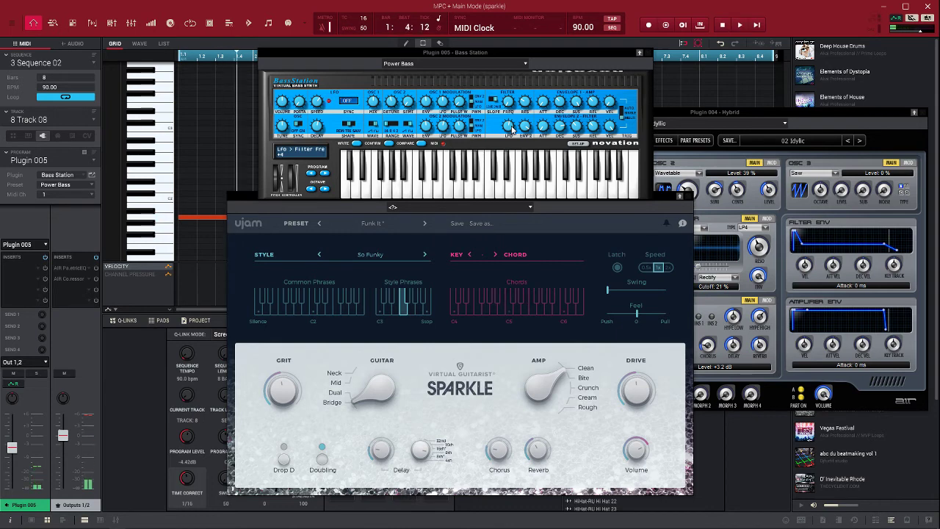
key(space)
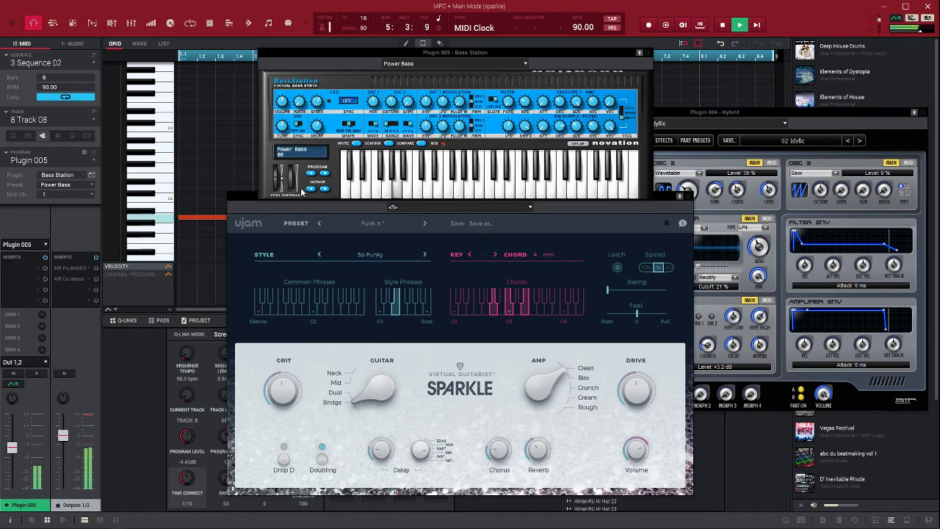
Select Track 01 and solo its VG-SPARKLE guitar to hear it alone, then stop playback.
click(93, 118)
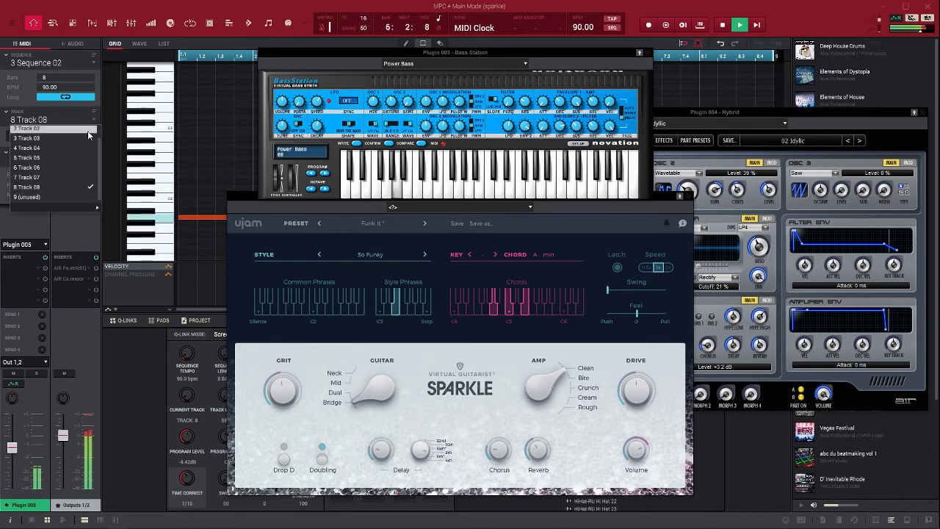
click(42, 131)
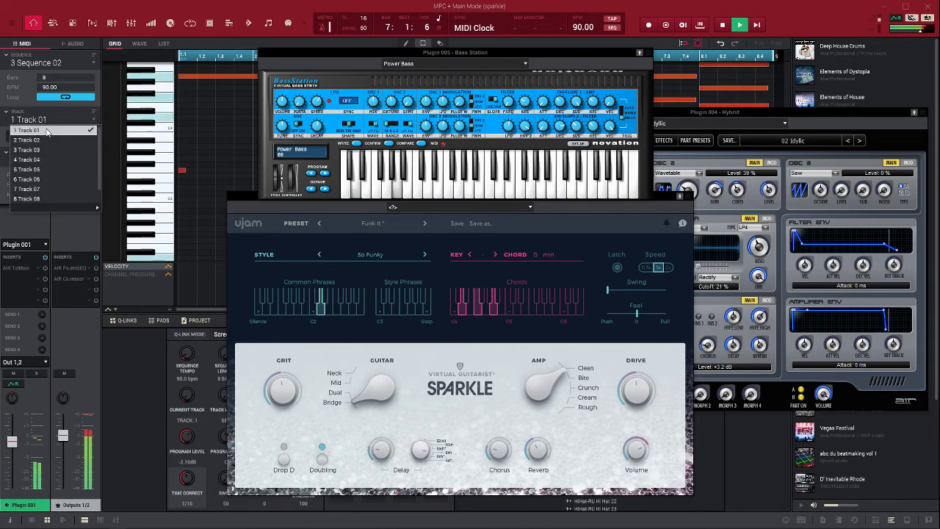
click(36, 373)
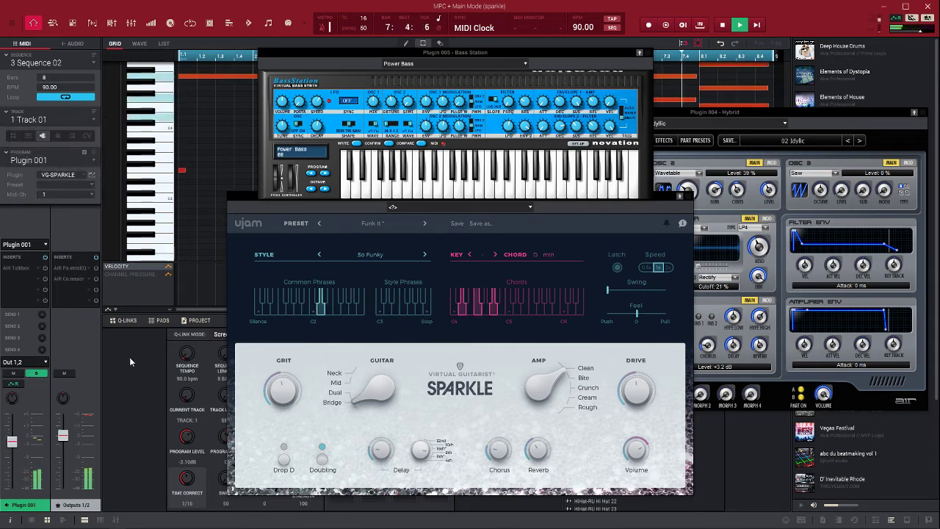
key(space)
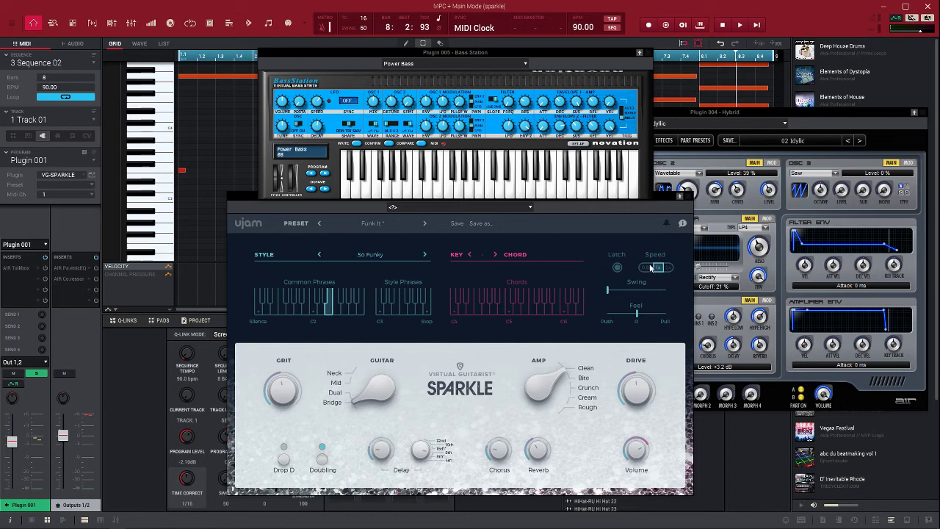
Play the soloed guitar while trying SPARKLE's speed at 0.5x, 1x and 2x, return it to 1x and stop playback.
key(space)
click(646, 268)
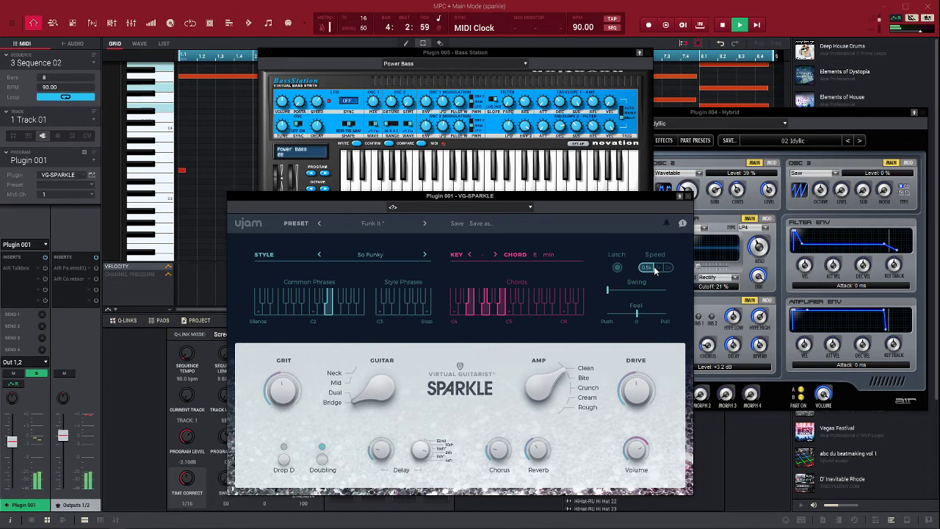
click(657, 271)
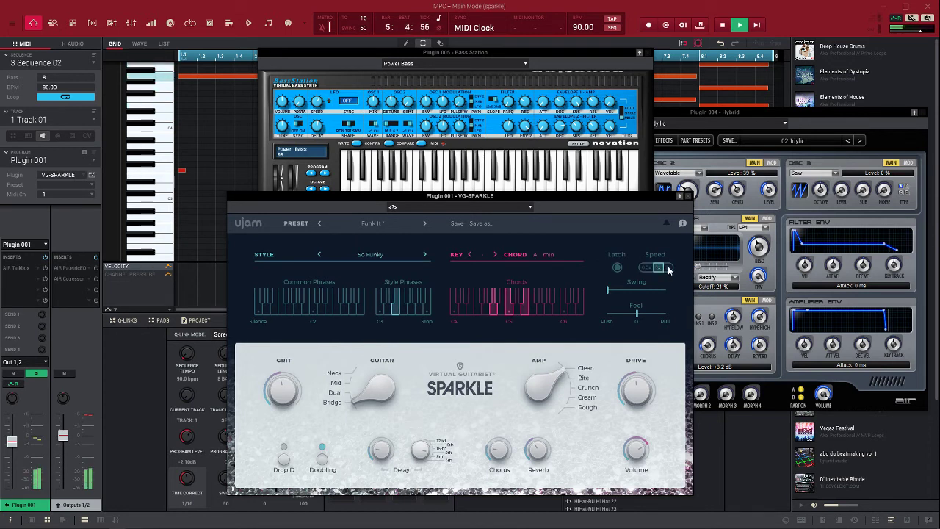
click(668, 268)
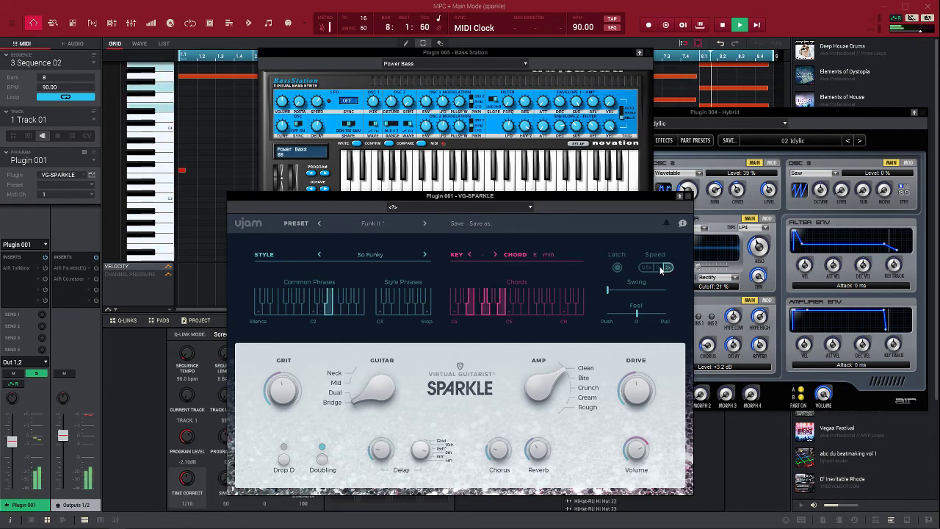
click(660, 268)
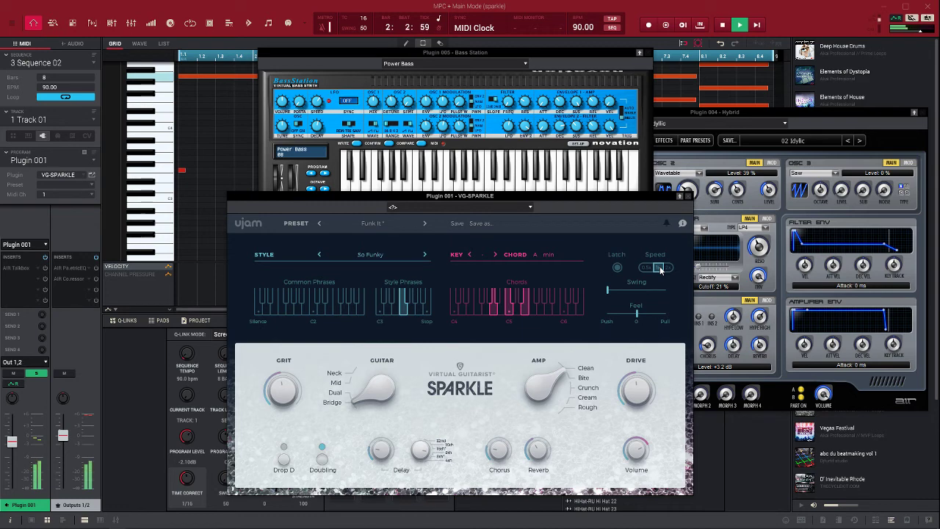
key(space)
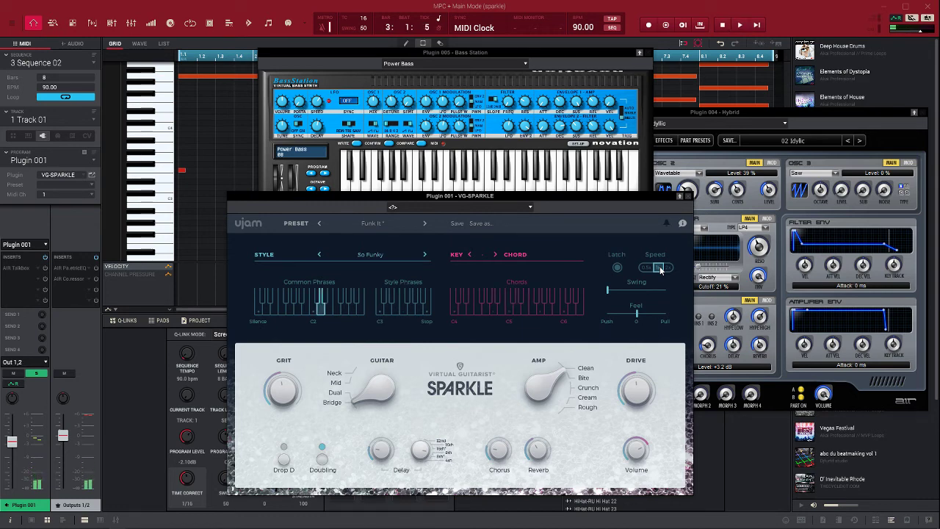
Show the full track arrangement in Song mode.
click(270, 24)
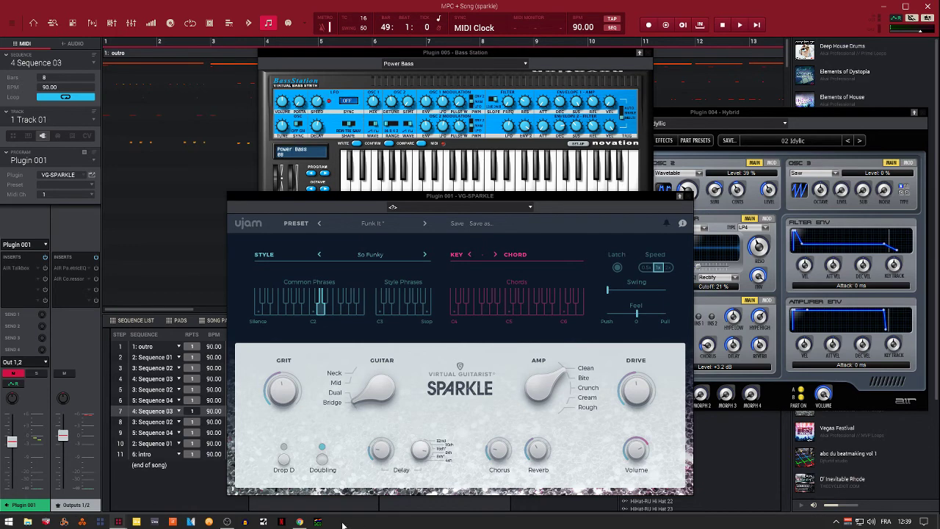
Switch to the SPARKLE product page in Chrome and close the Bass Station, VG-SPARKLE, Hybrid and DB-33 plugin windows covering it.
click(300, 521)
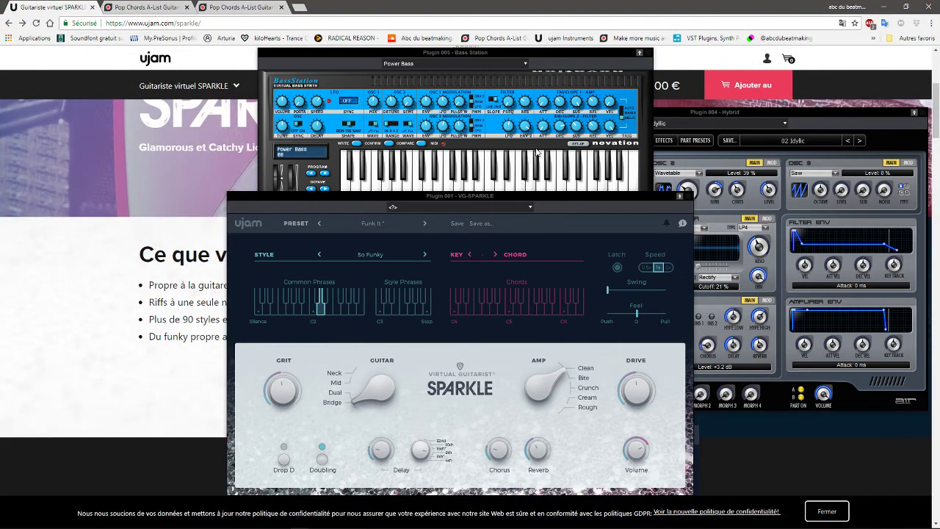
click(644, 55)
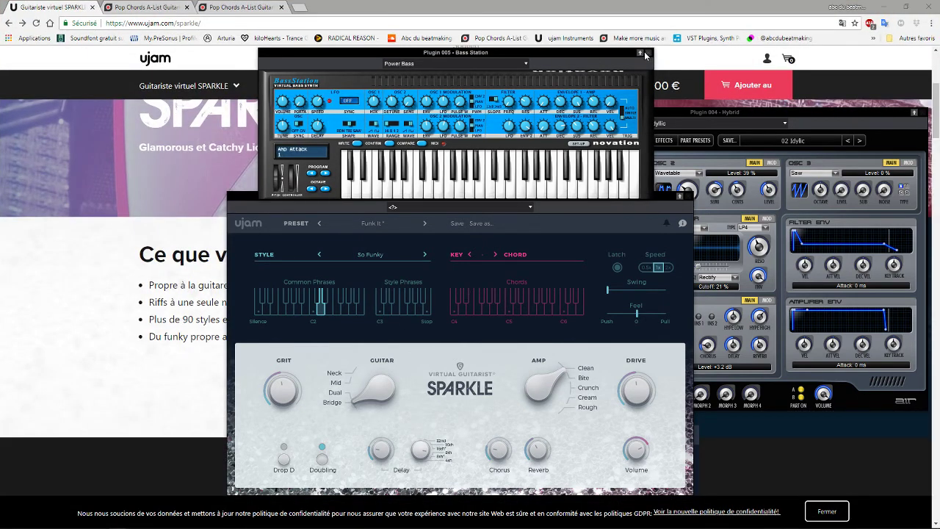
click(645, 53)
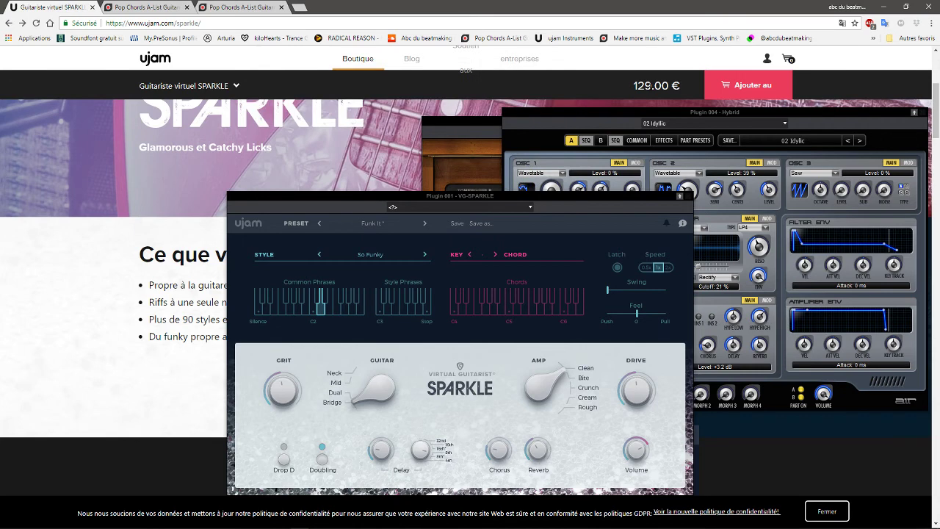
click(679, 195)
click(921, 113)
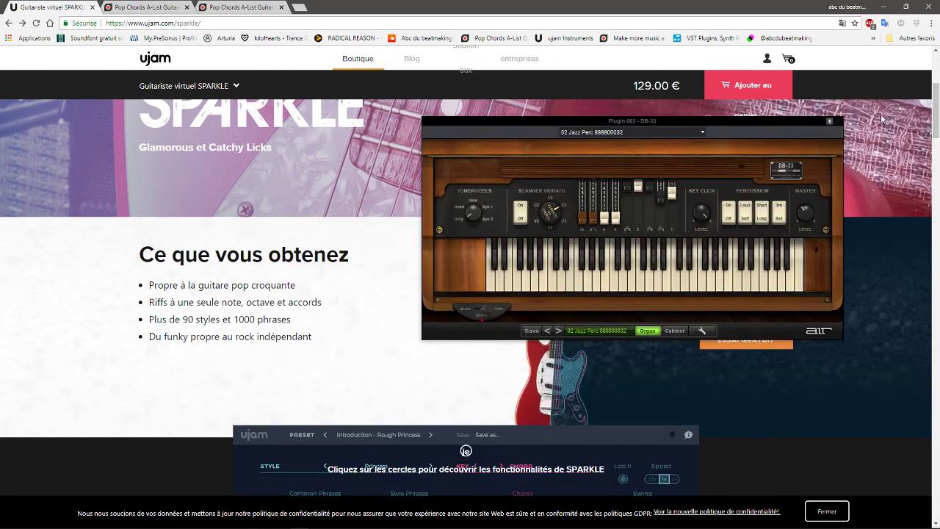
click(830, 121)
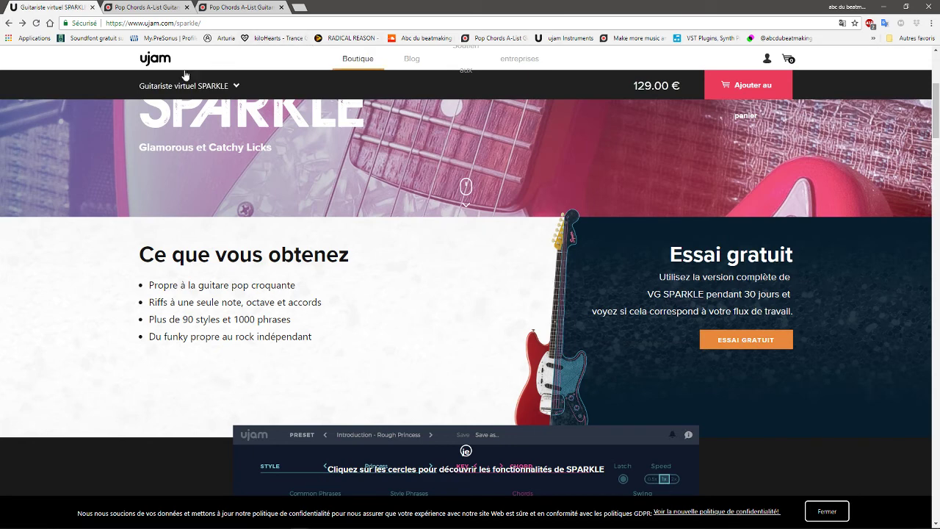
Open the full product list in the UJAM shop and look through the Beatmaker, Virtual Drummer, Virtual Guitarist and bundle offers.
click(360, 60)
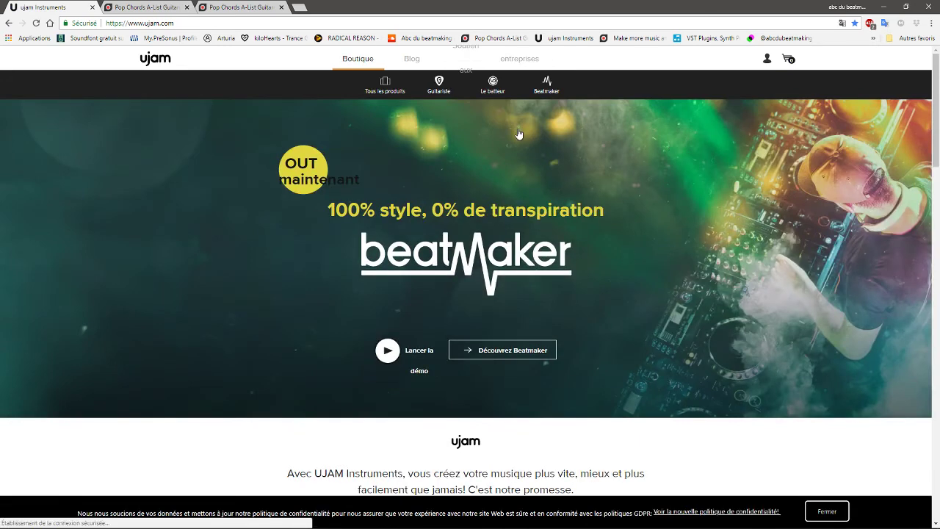
click(380, 93)
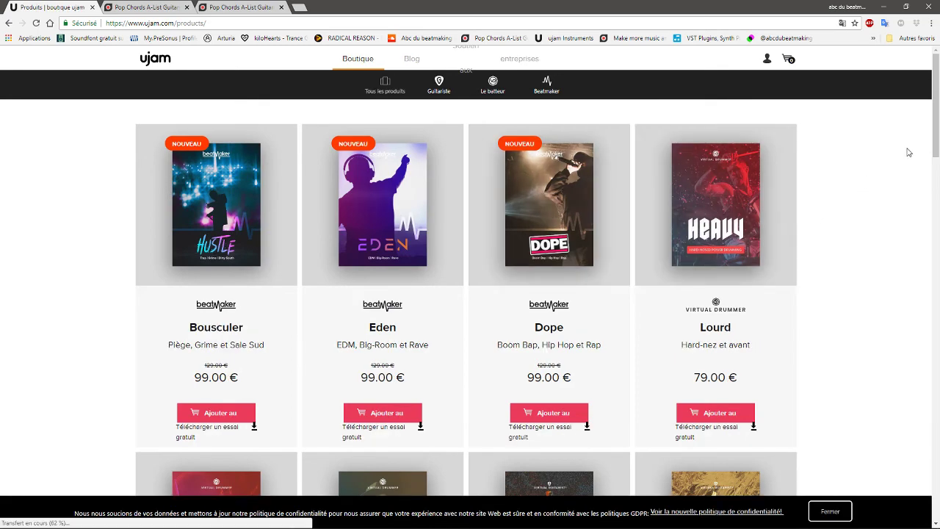
scroll(934, 126, down, 2)
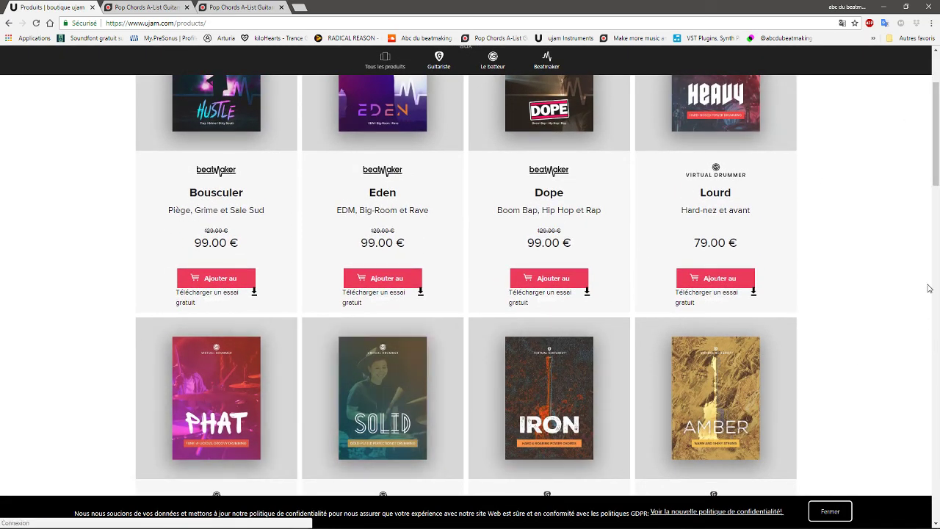
scroll(936, 173, down, 3)
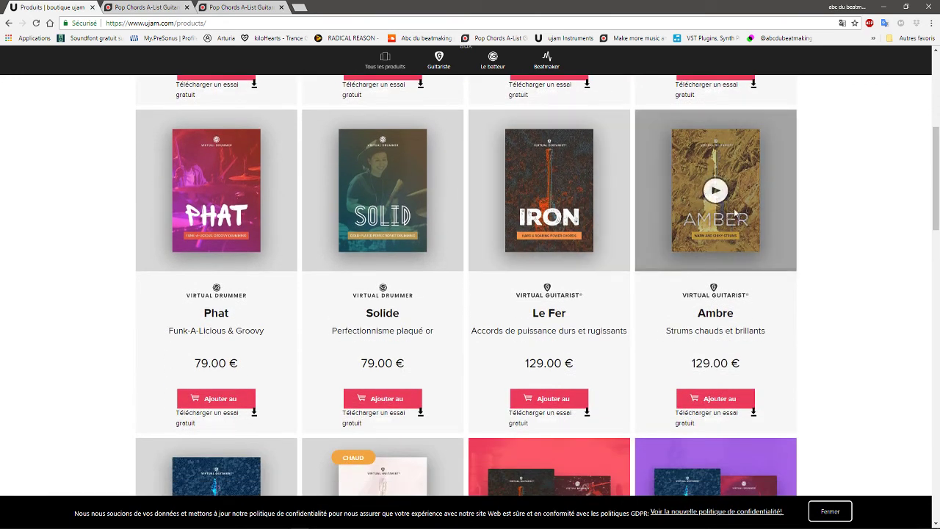
scroll(926, 188, down, 3)
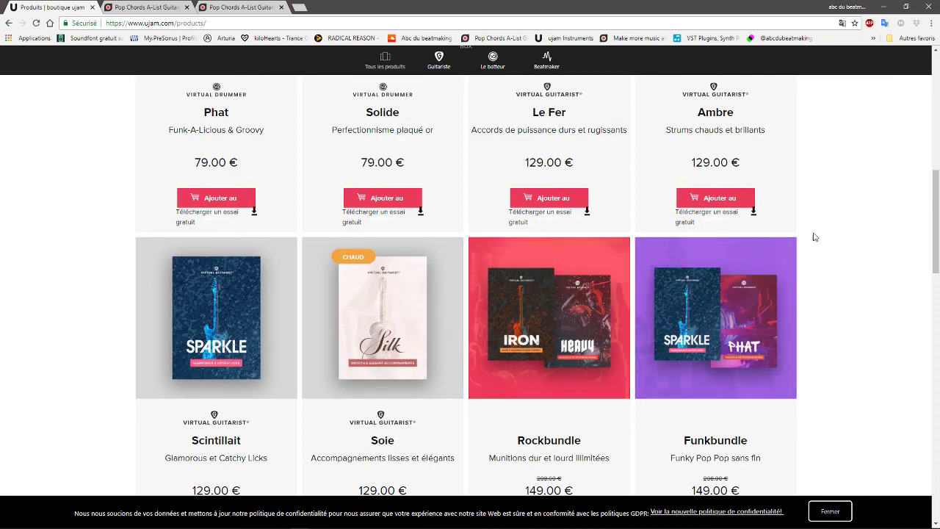
drag(931, 215, 901, 85)
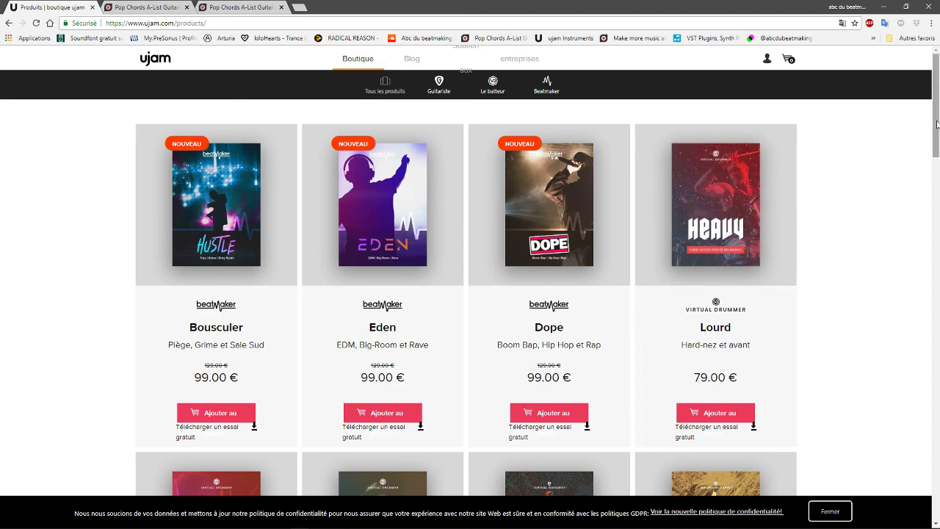
drag(937, 125, 937, 167)
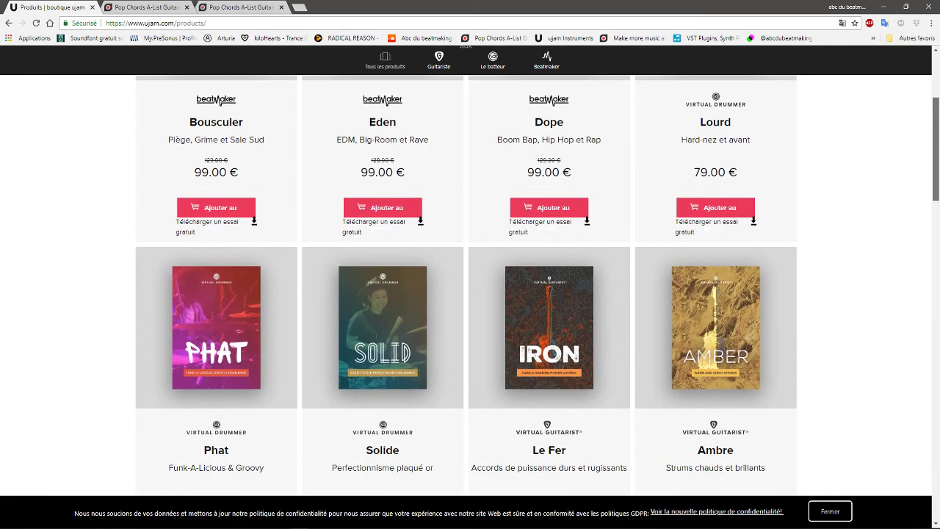
mouse_move(138, 342)
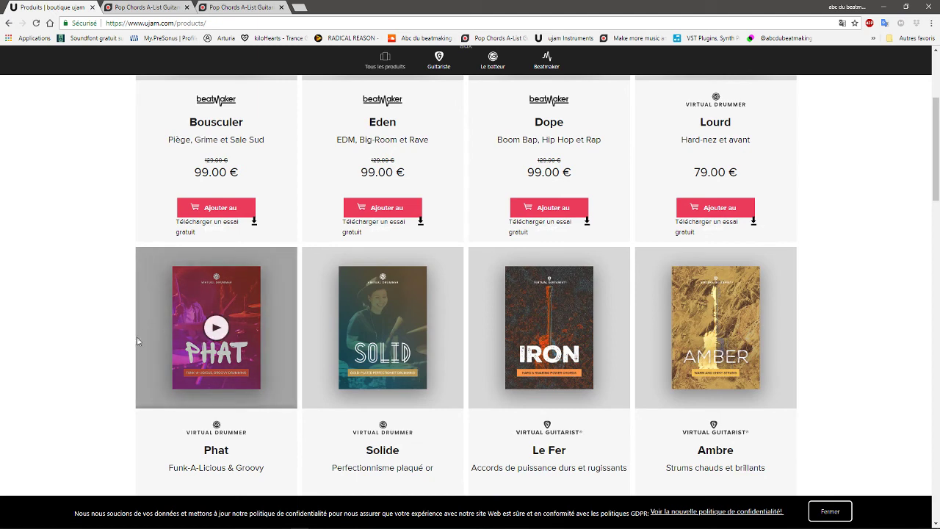